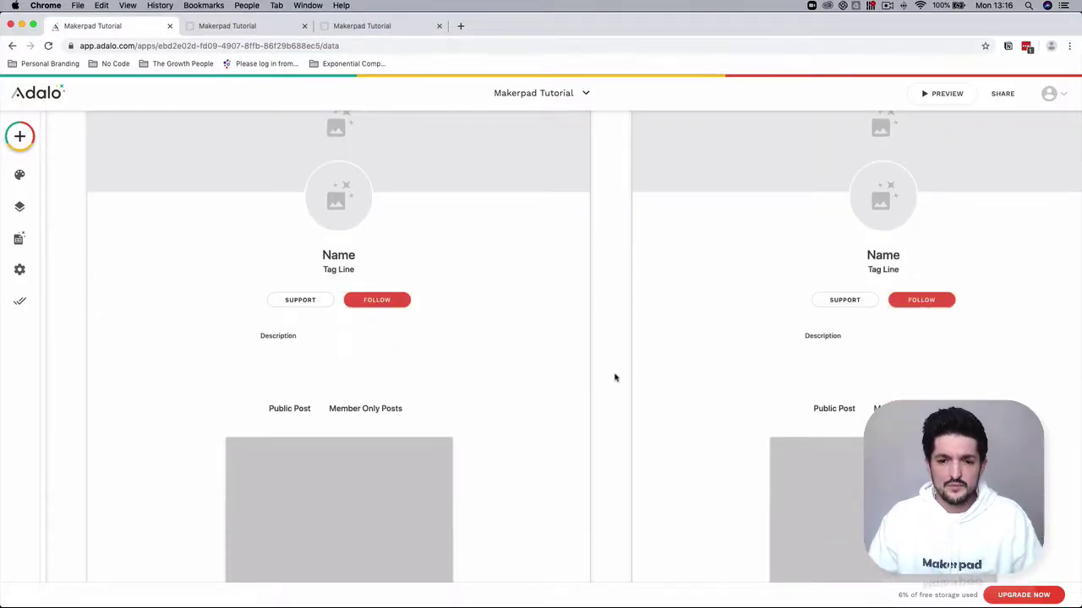
scroll(621, 379, down, 4)
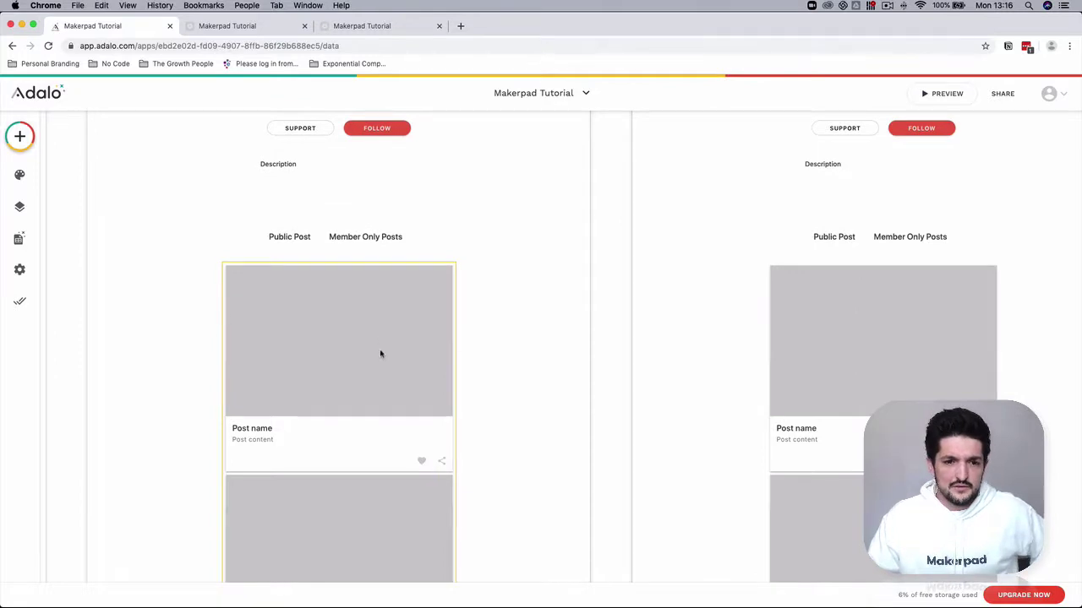
Scroll the canvas over to the Makers Home screen beside the Community Home screen.
scroll(612, 356, up, 5)
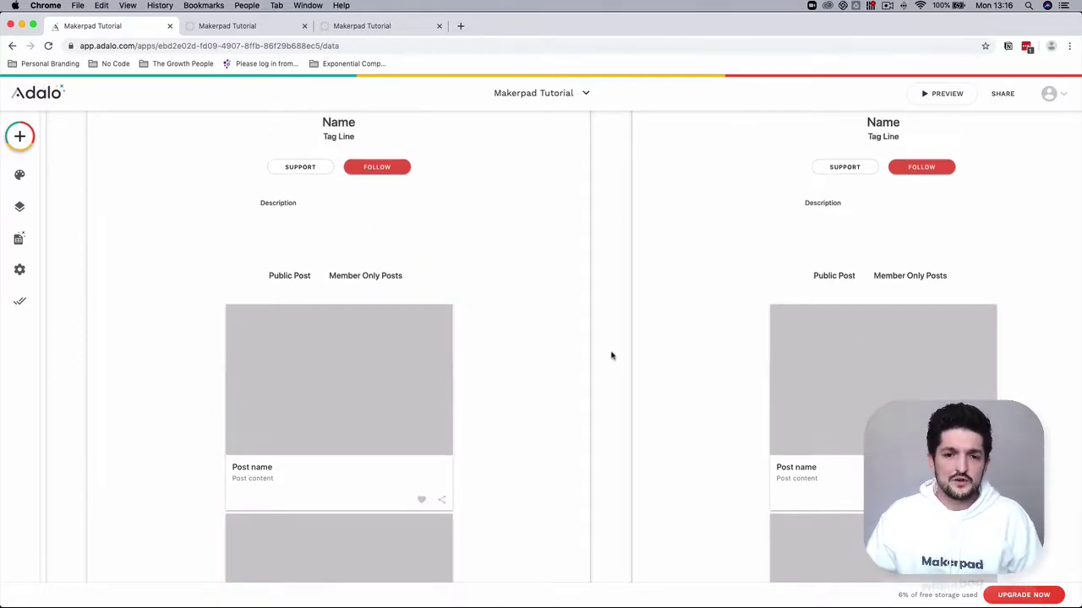
scroll(611, 355, up, 2)
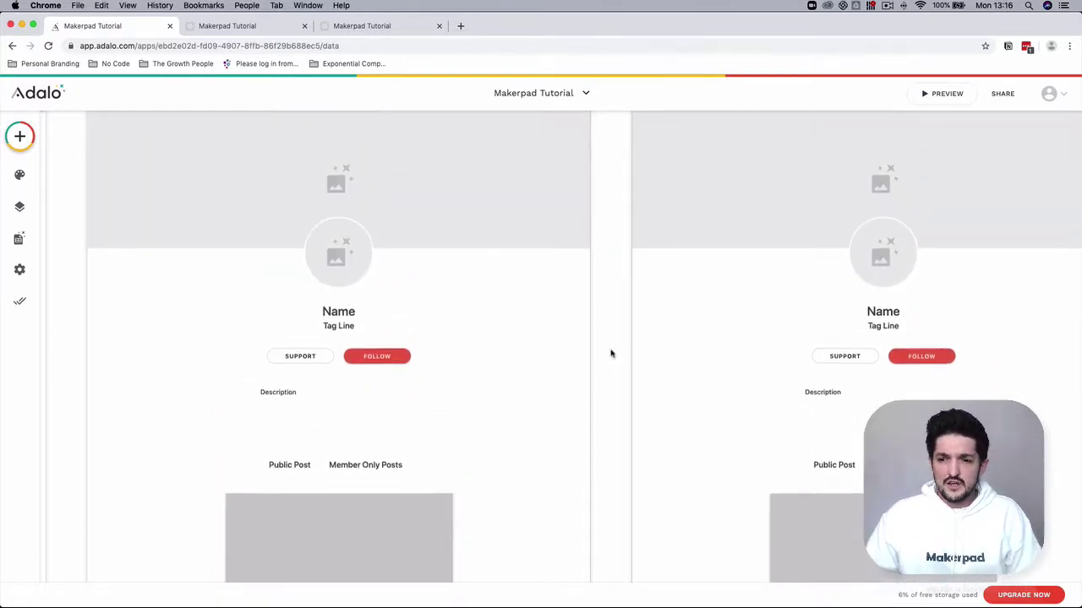
scroll(611, 353, left, 10)
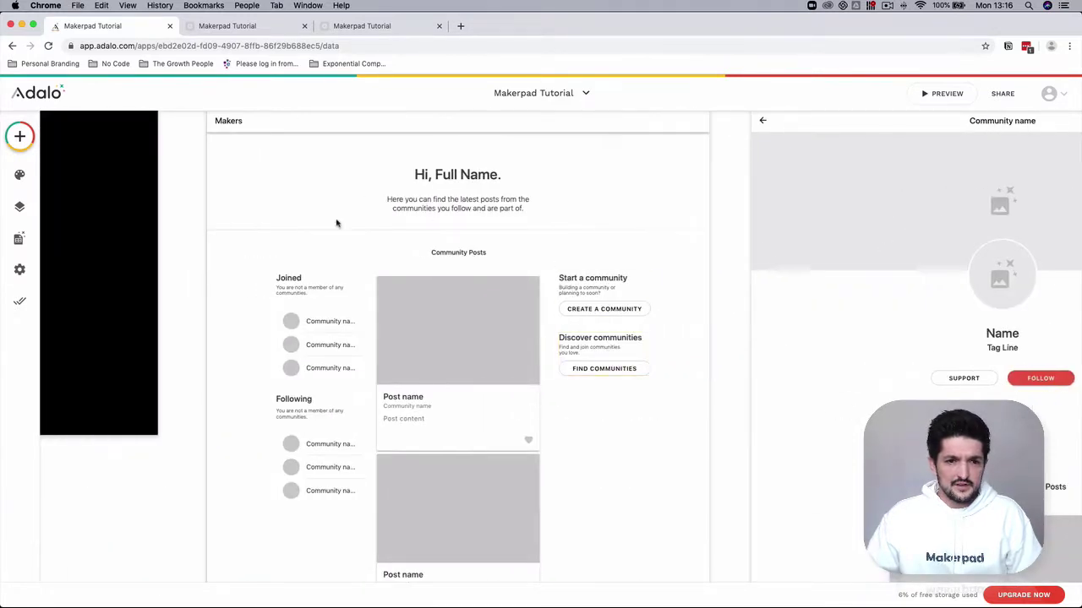
scroll(341, 336, up, 1)
scroll(340, 336, left, 1)
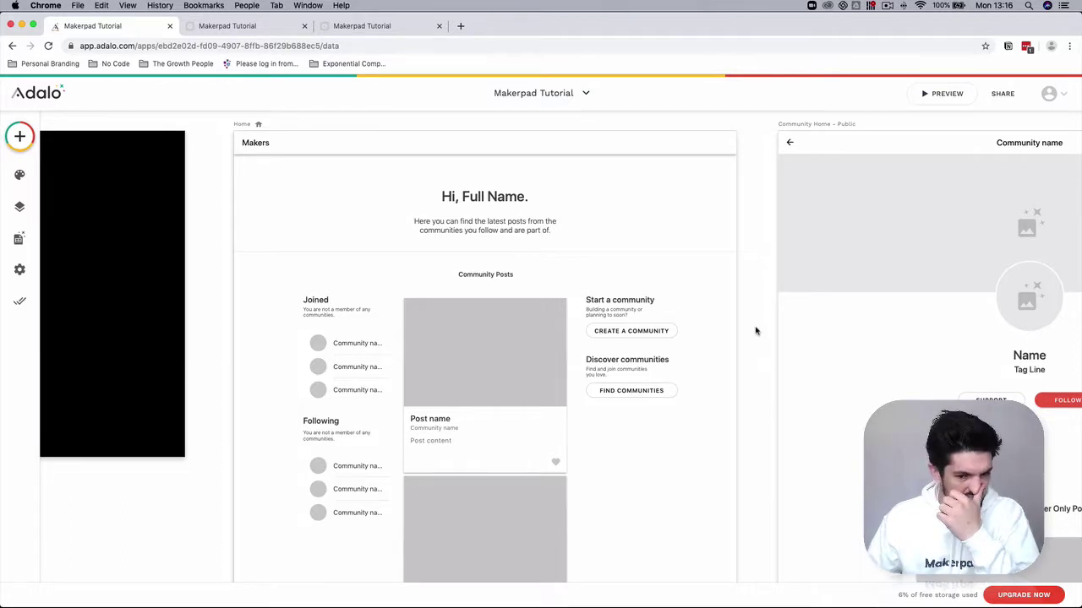
Open the Makerpad record from the Communities collection's records.
click(17, 240)
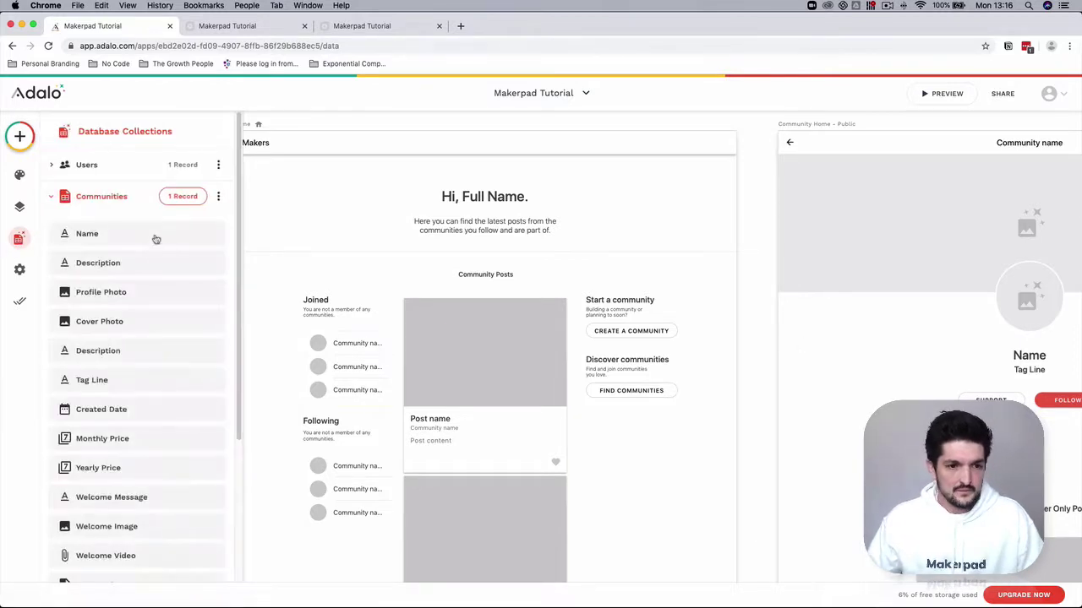
click(50, 196)
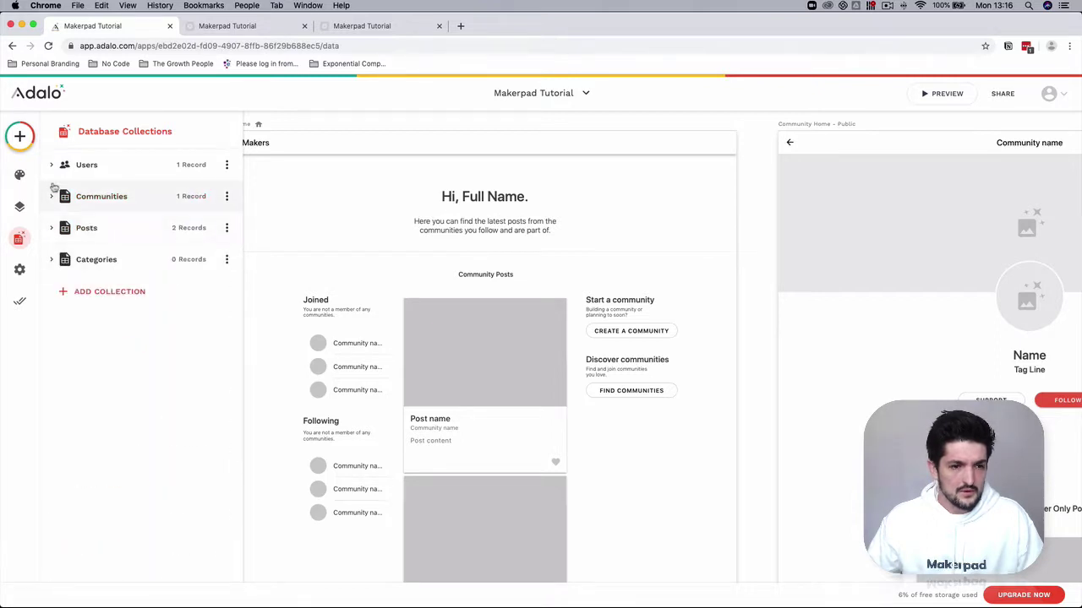
click(51, 196)
click(182, 196)
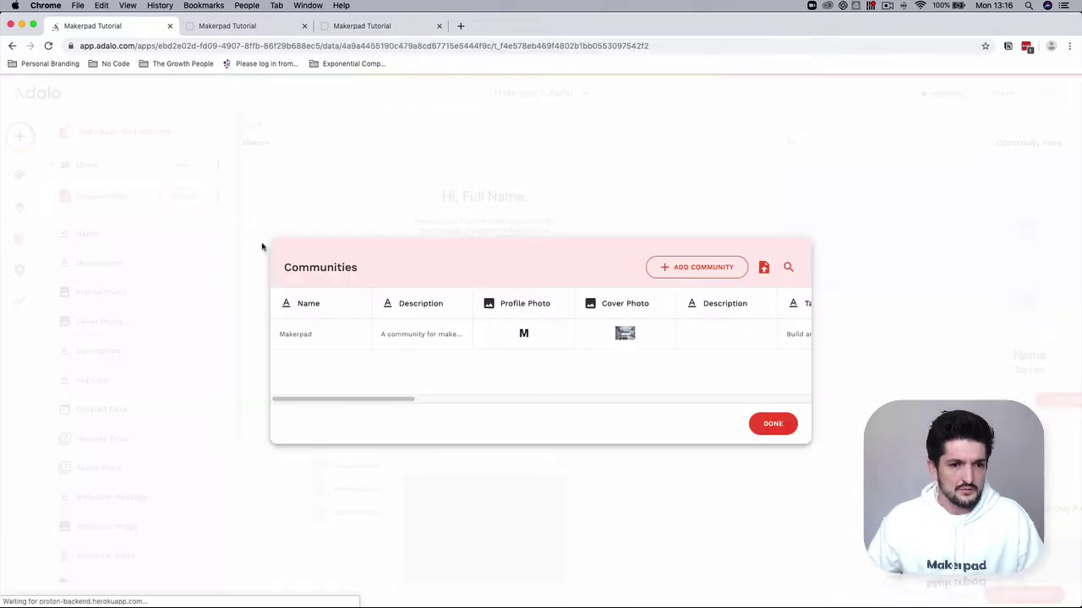
click(492, 338)
Remove and re-add the user in Makerpad's Community Members, leaving followers unchanged, and save.
scroll(613, 411, down, 10)
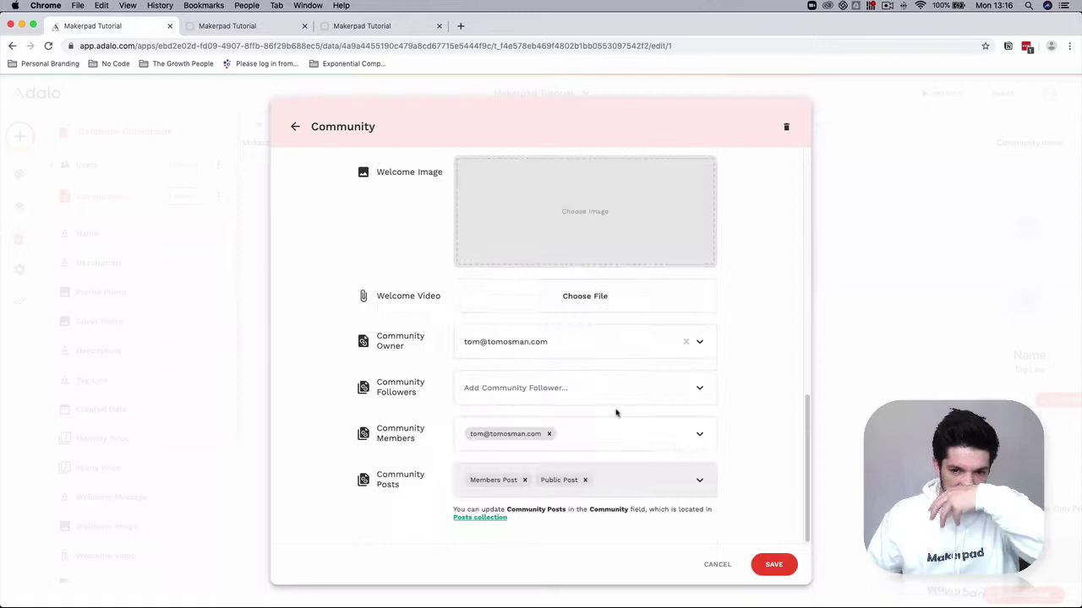
click(549, 434)
click(636, 110)
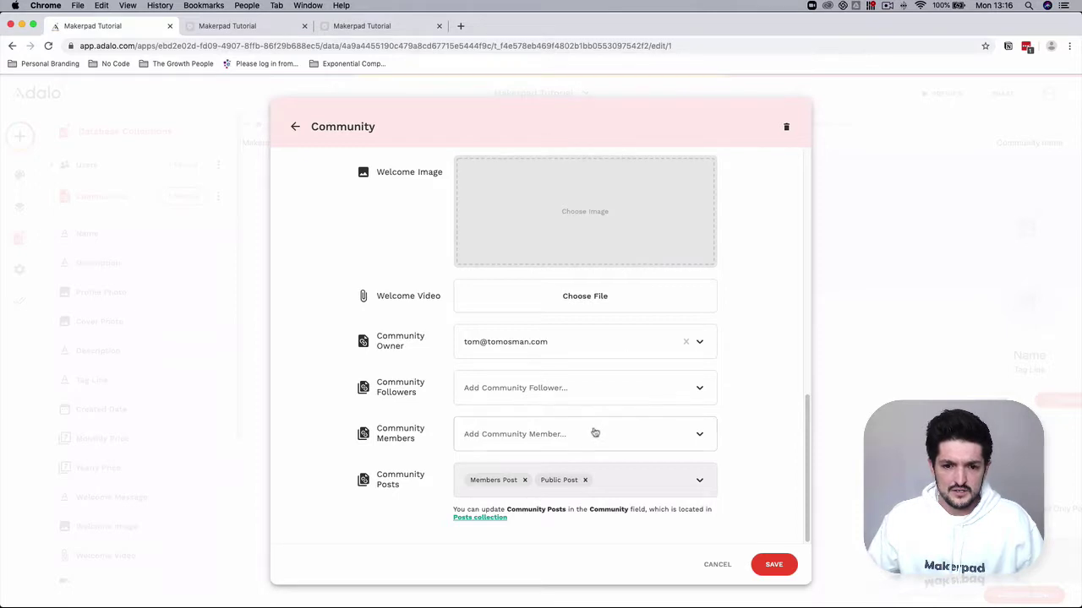
click(617, 443)
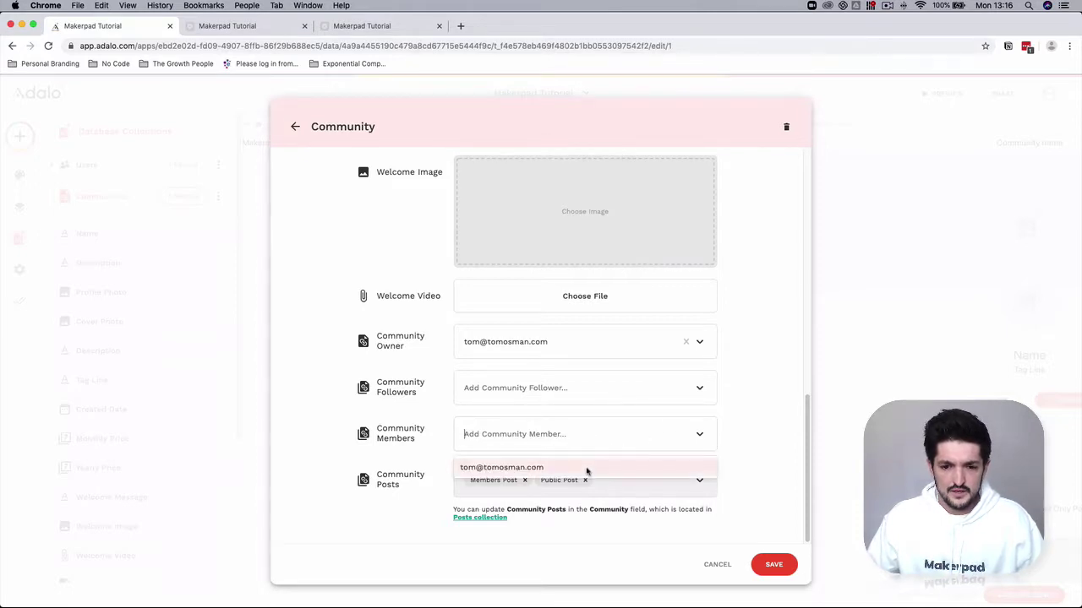
click(587, 469)
click(581, 390)
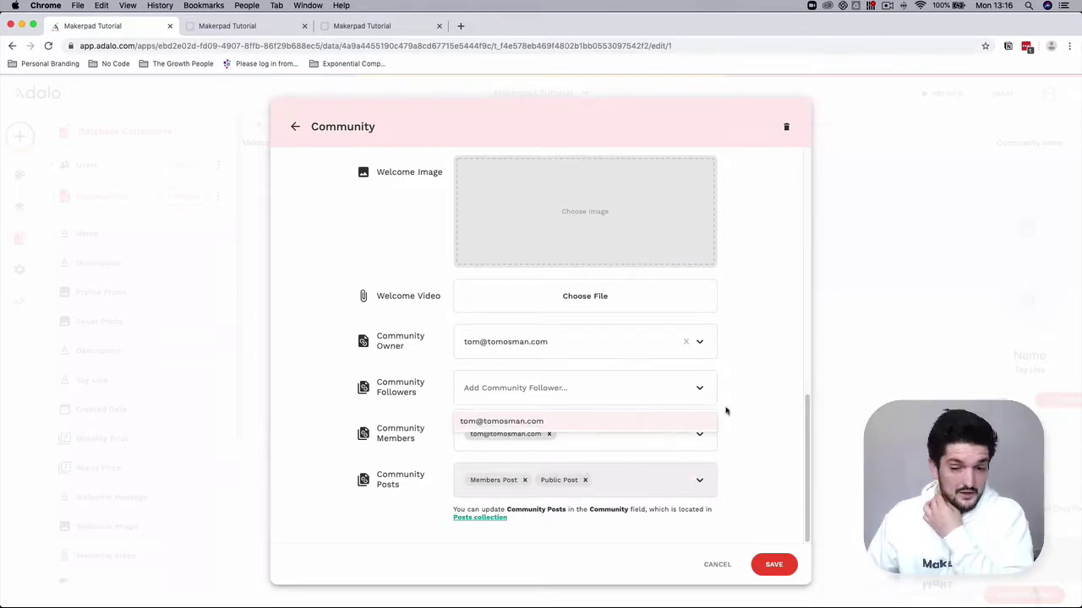
click(780, 404)
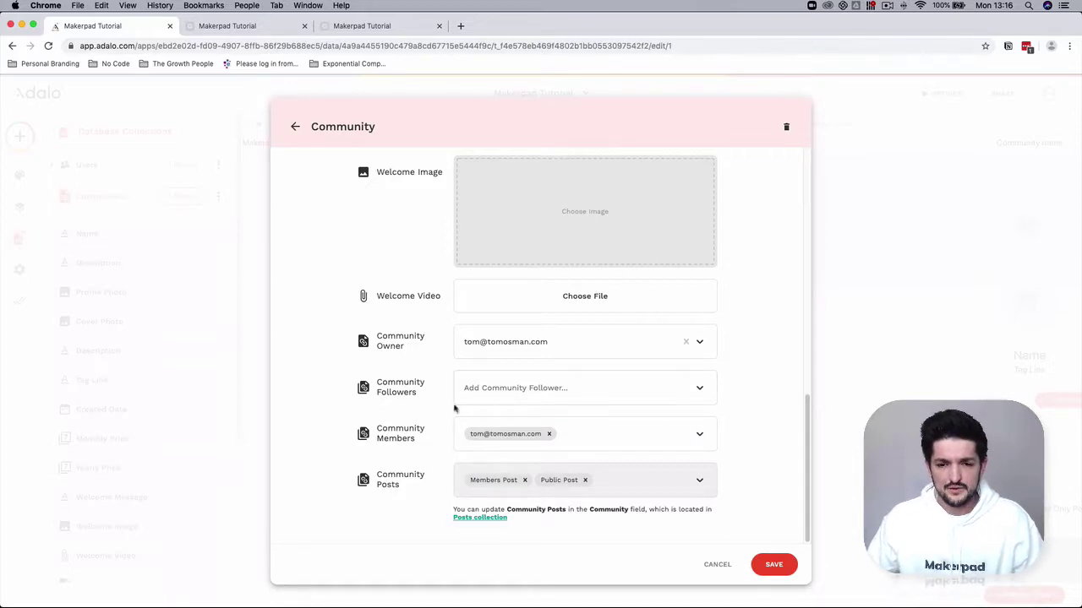
click(773, 564)
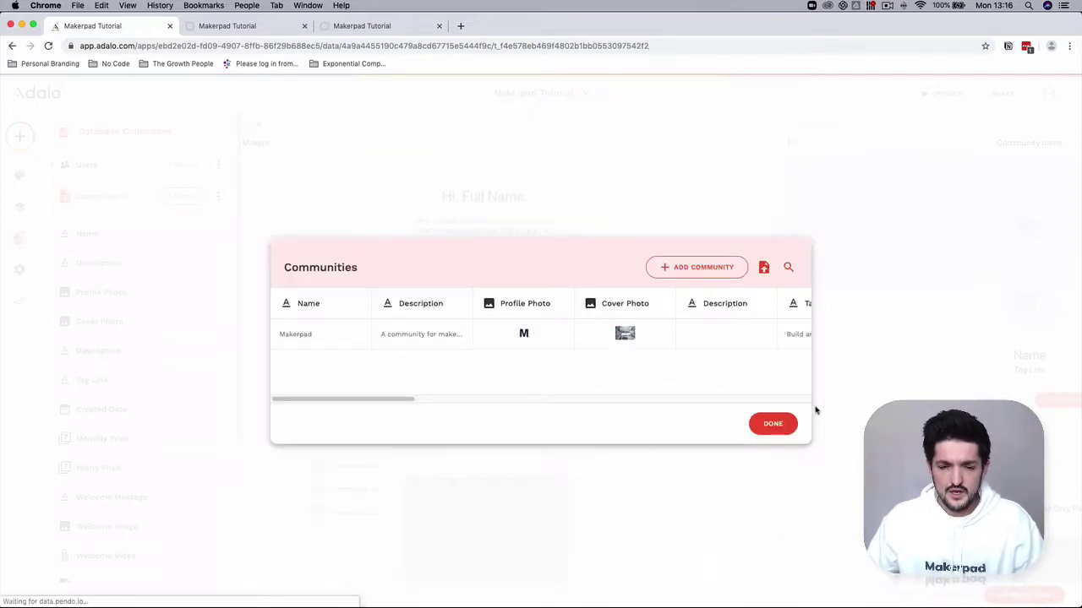
click(771, 426)
click(480, 437)
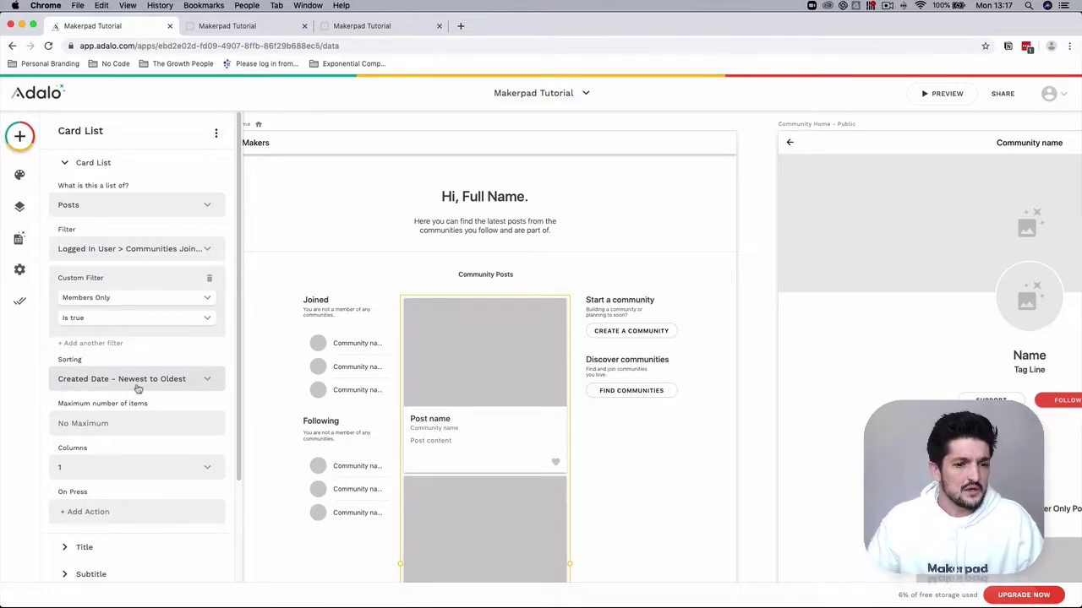
scroll(131, 384, down, 5)
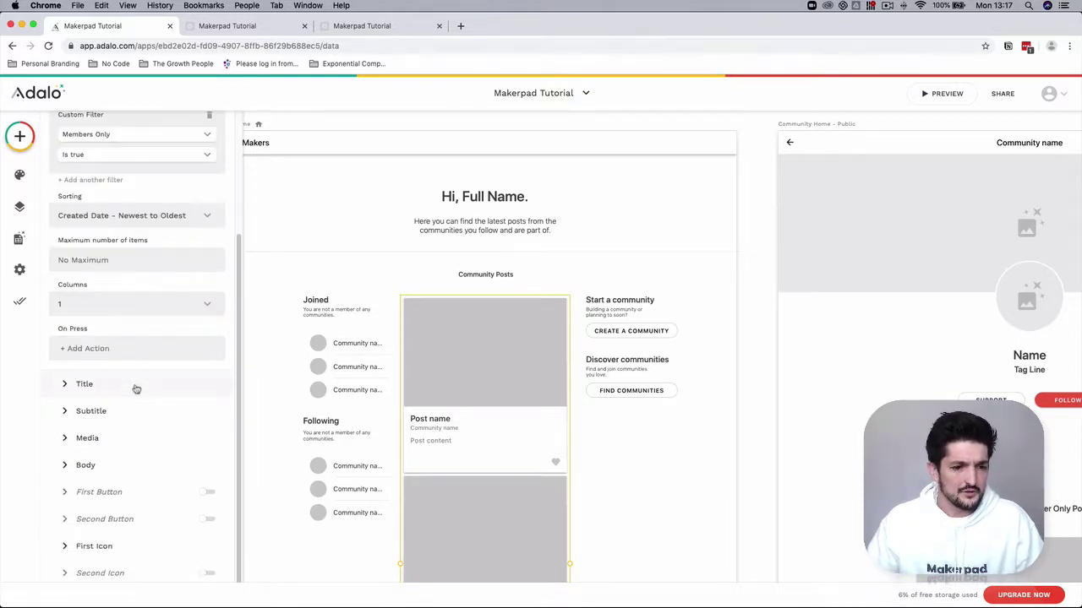
scroll(481, 515, down, 1)
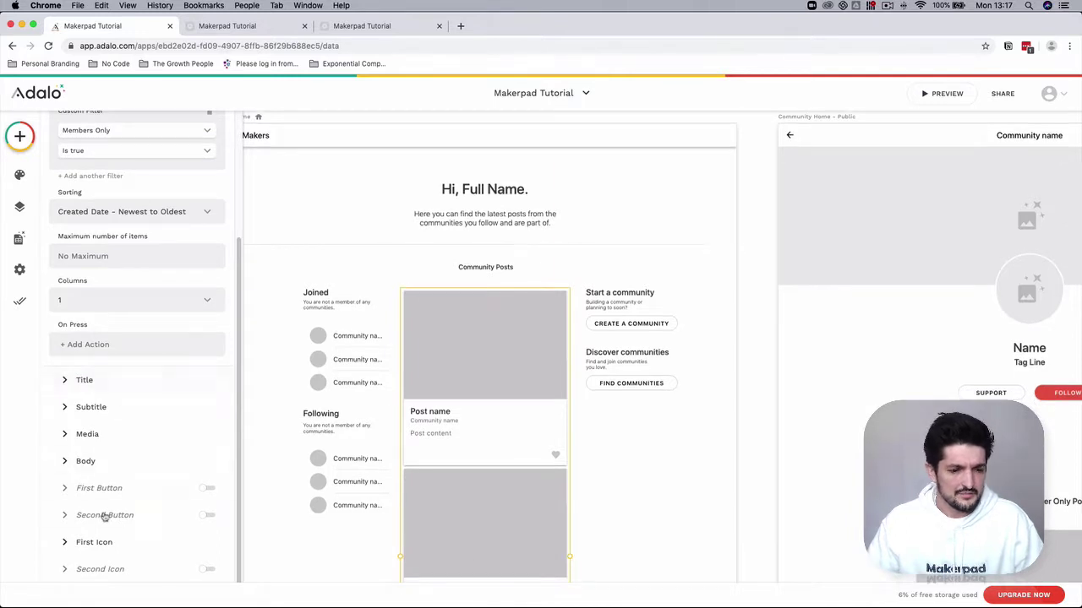
scroll(485, 504, down, 2)
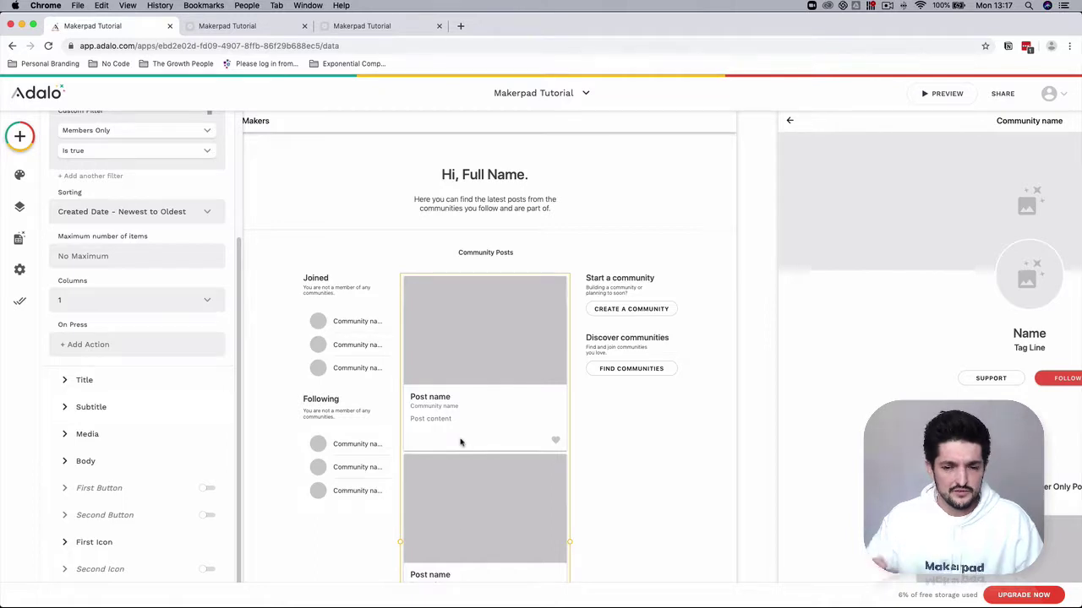
Add an On Press Link action on the posts list to Community Home - Members.
click(135, 345)
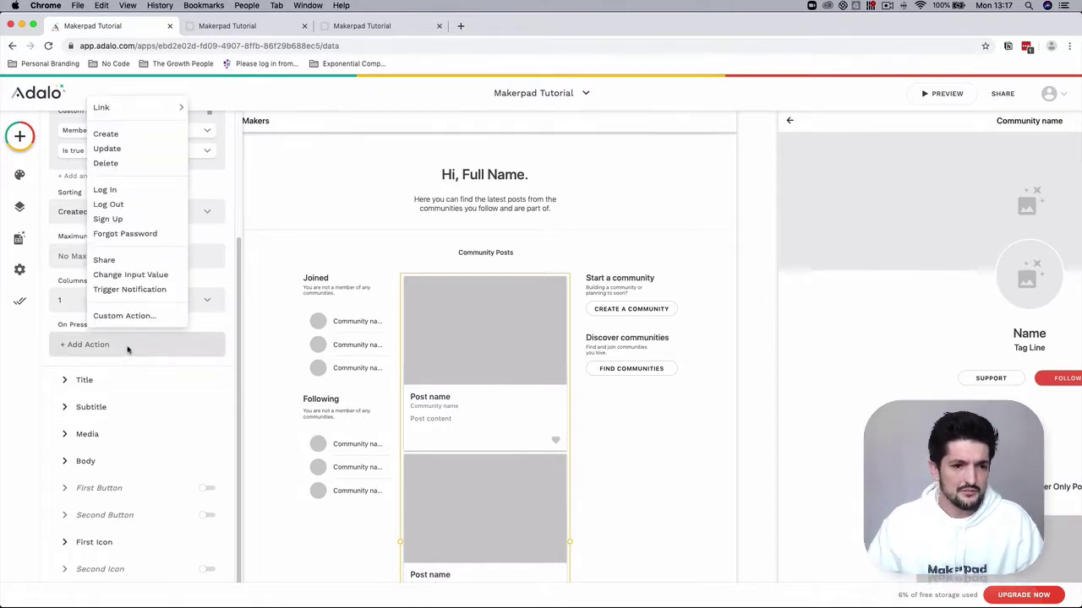
mouse_move(132, 108)
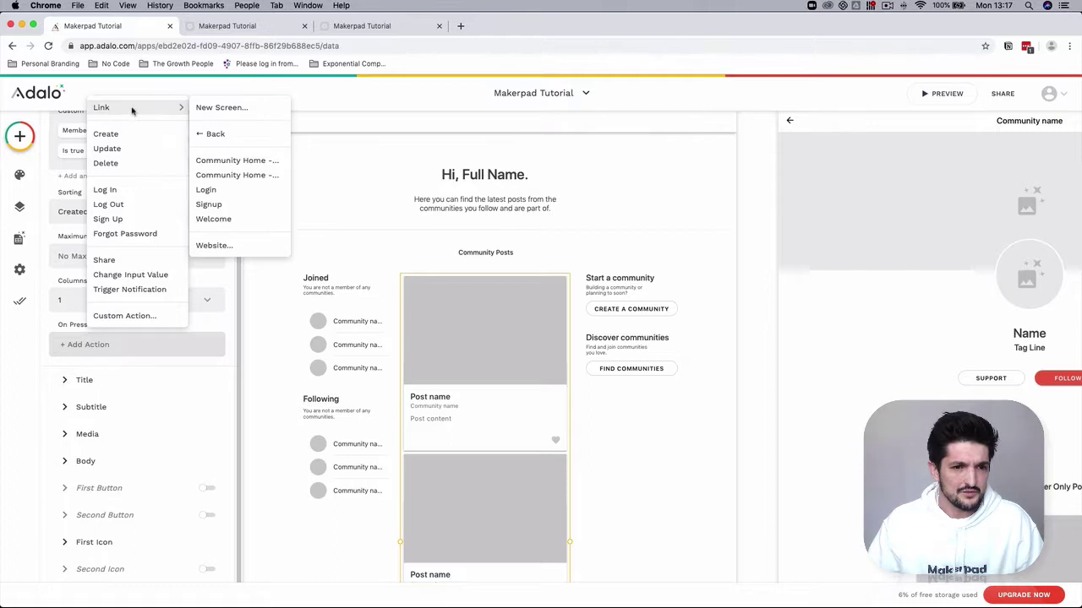
click(241, 160)
click(214, 422)
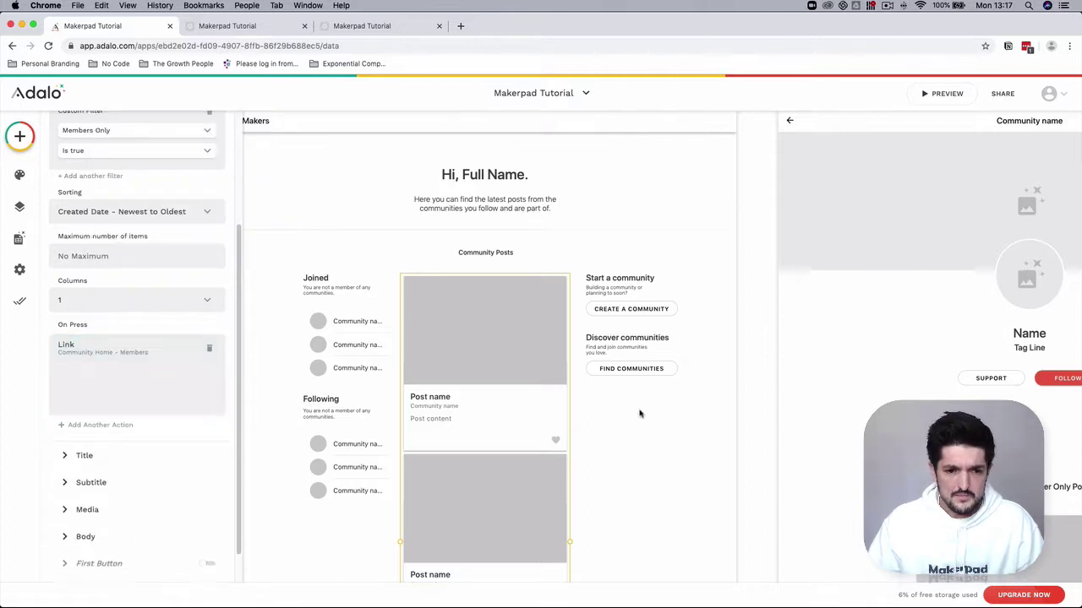
click(756, 421)
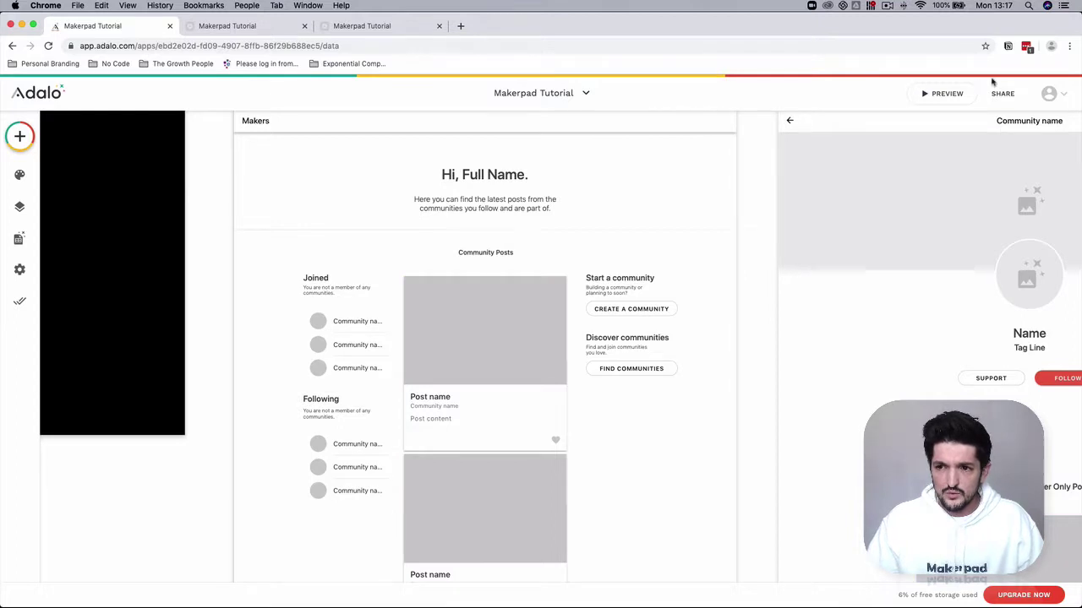
click(475, 397)
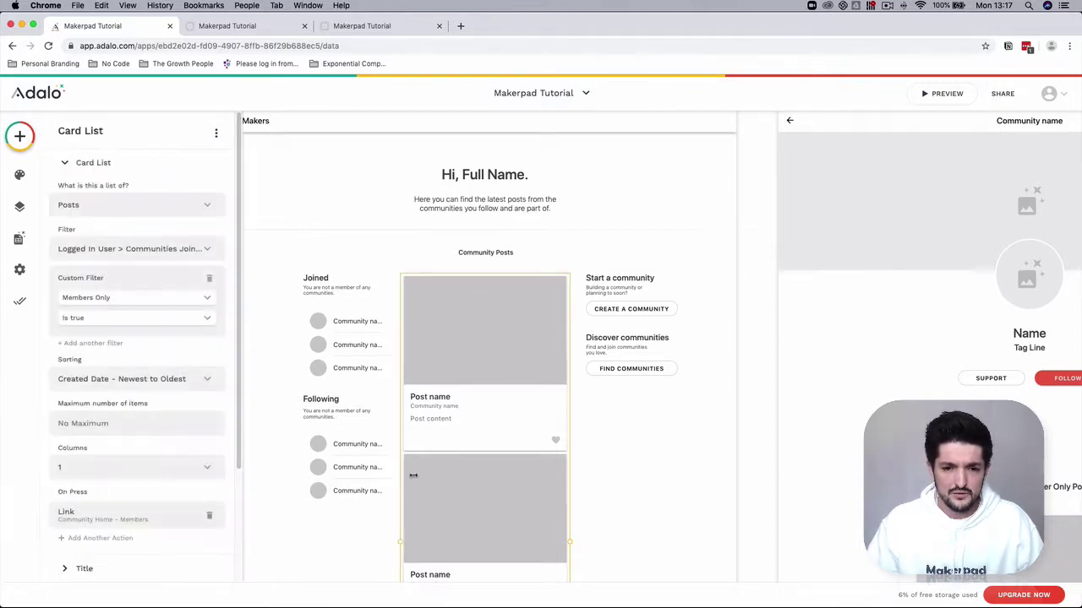
Open the Members Post record from the Posts collection's 2 records.
click(753, 461)
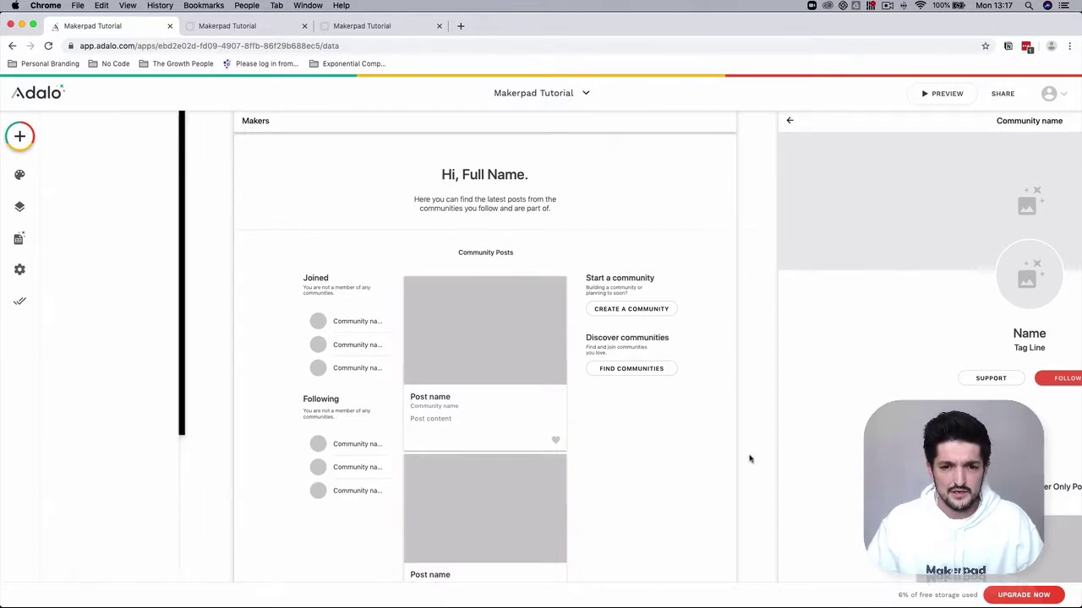
click(19, 240)
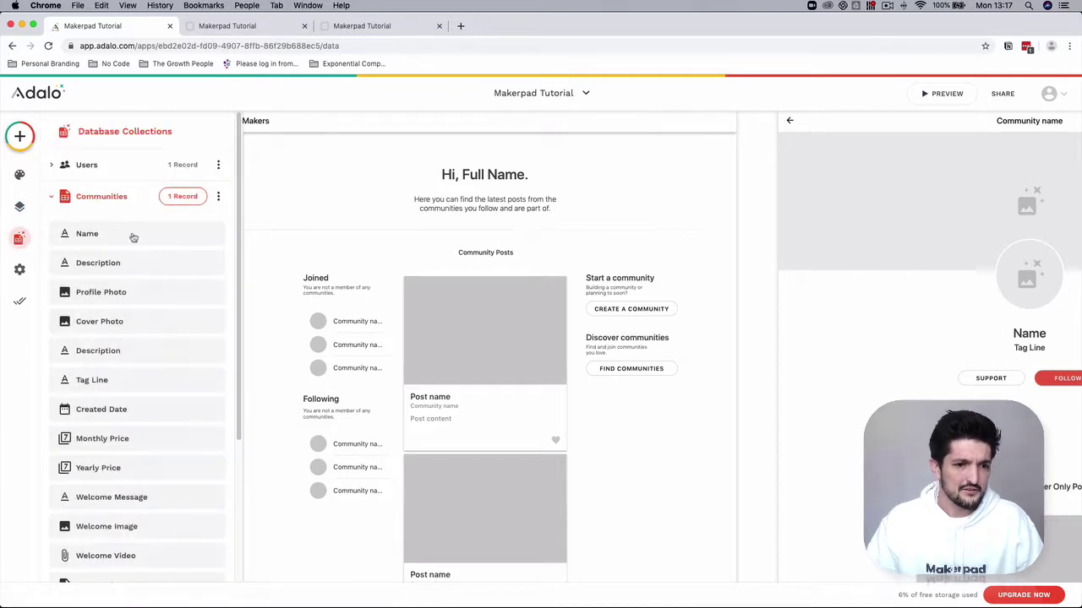
scroll(135, 353, down, 5)
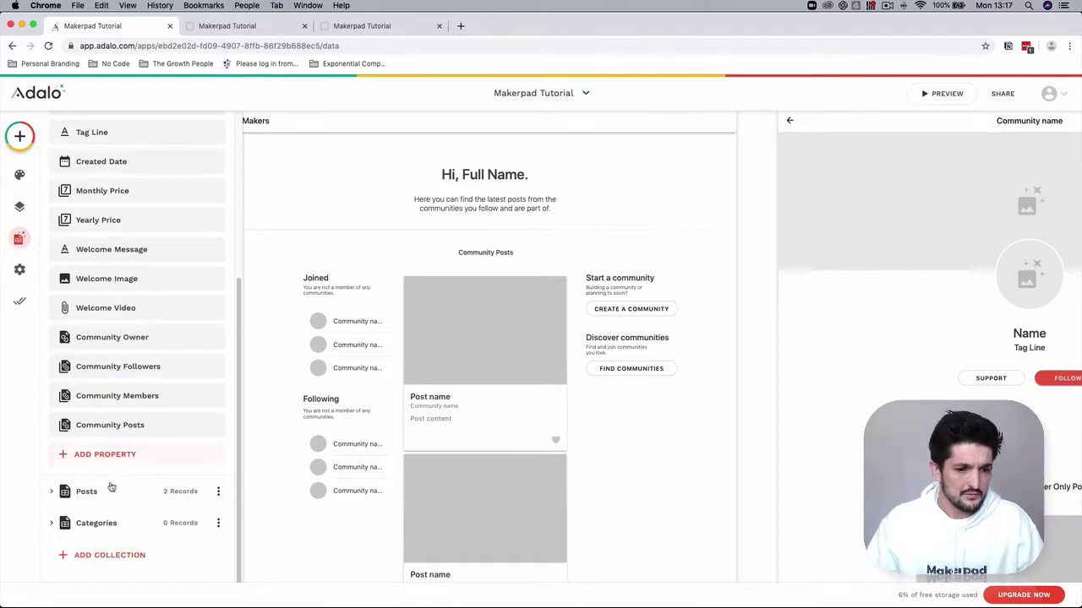
click(118, 491)
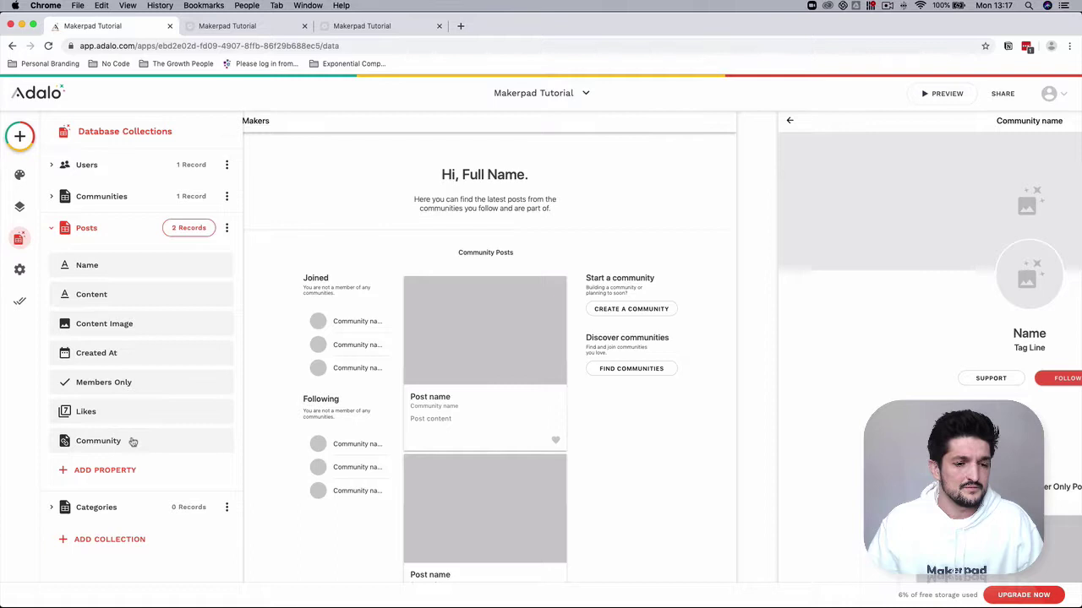
click(190, 228)
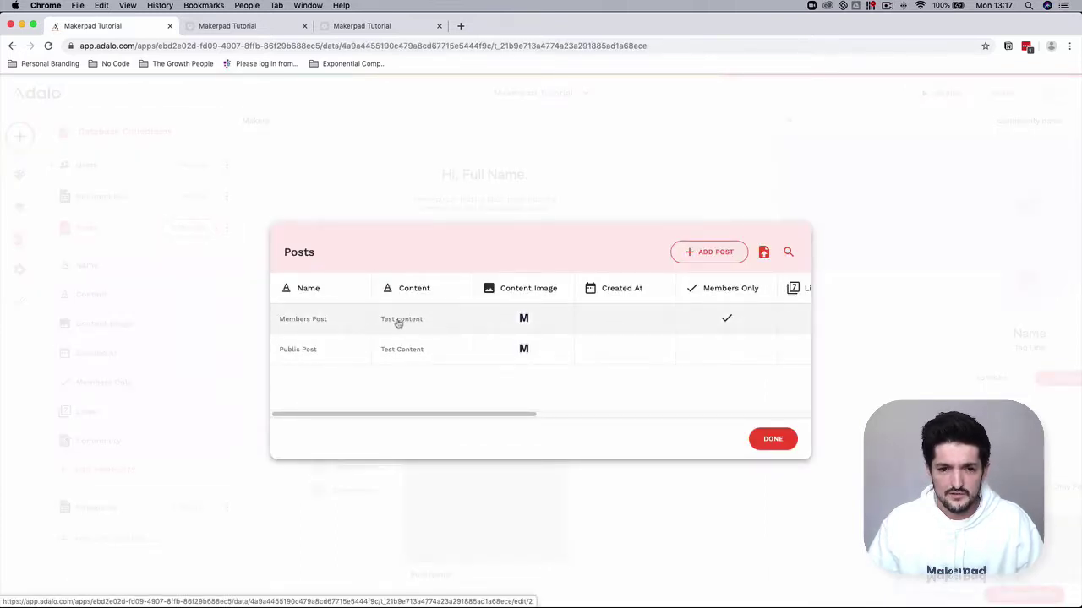
click(541, 321)
scroll(584, 448, down, 2)
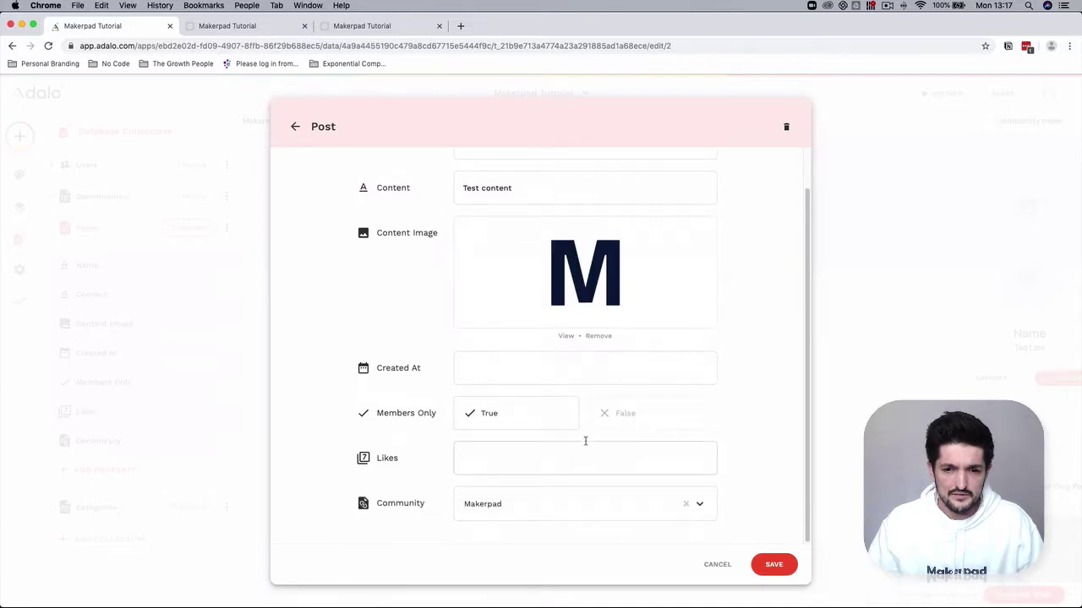
Save the Members Post, preview the app and open Makerpad from its post.
click(774, 565)
click(771, 437)
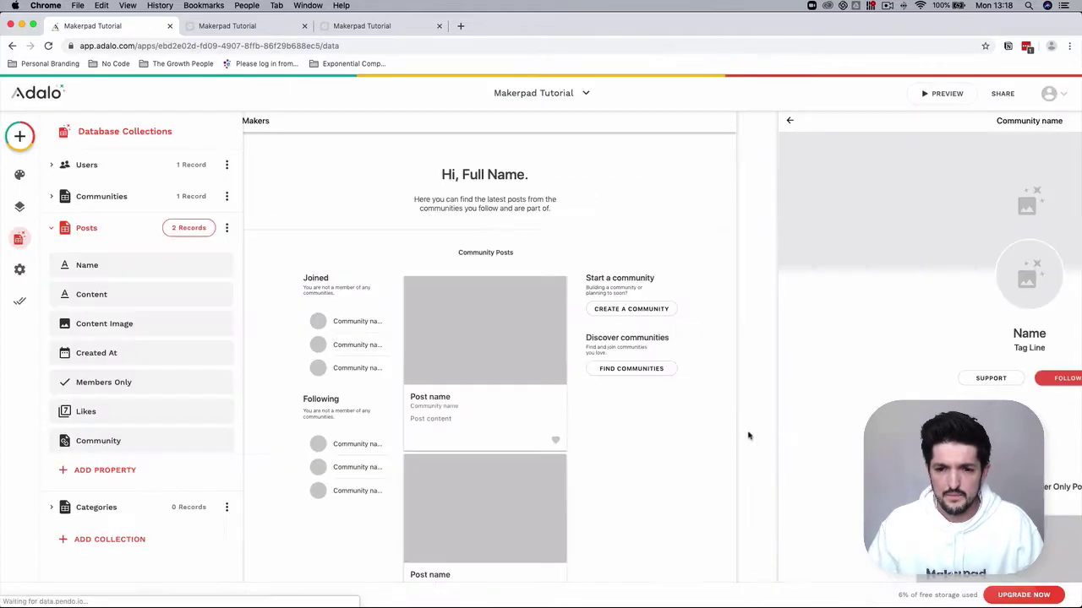
click(942, 93)
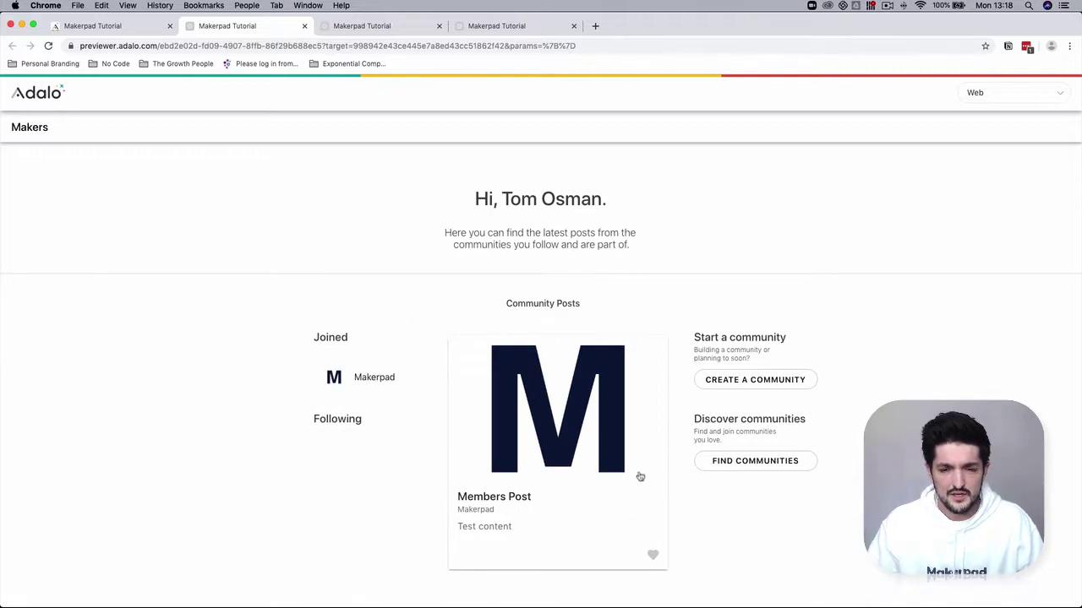
click(557, 416)
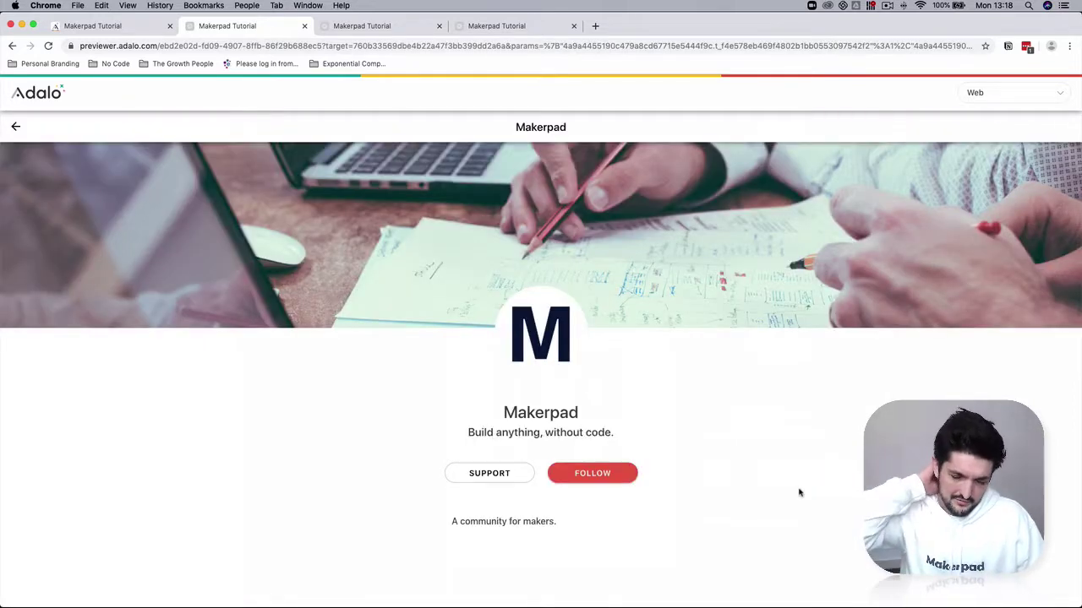
scroll(800, 493, down, 5)
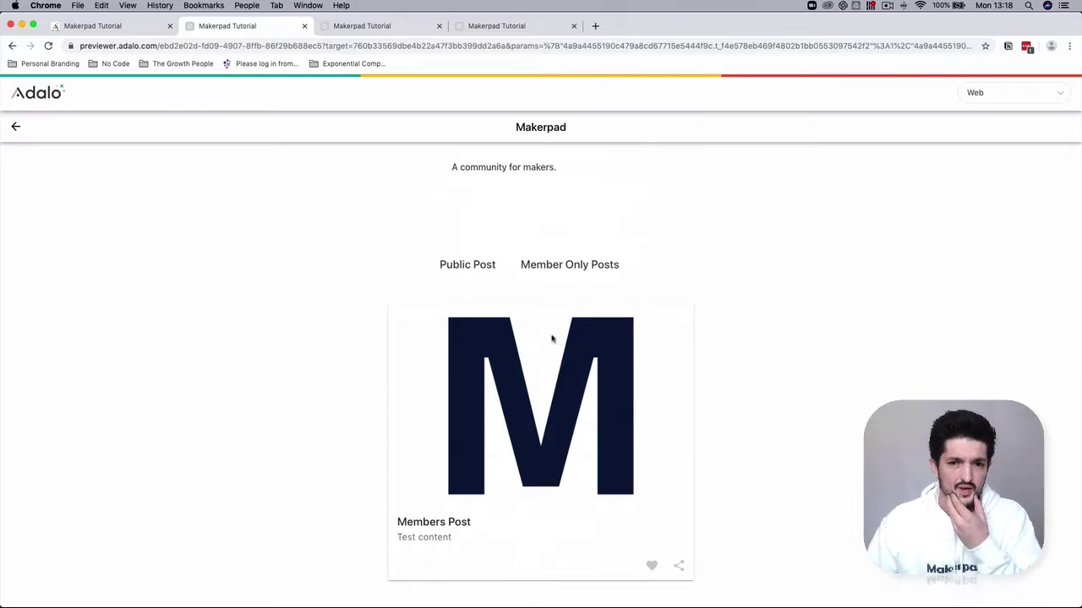
scroll(551, 339, up, 5)
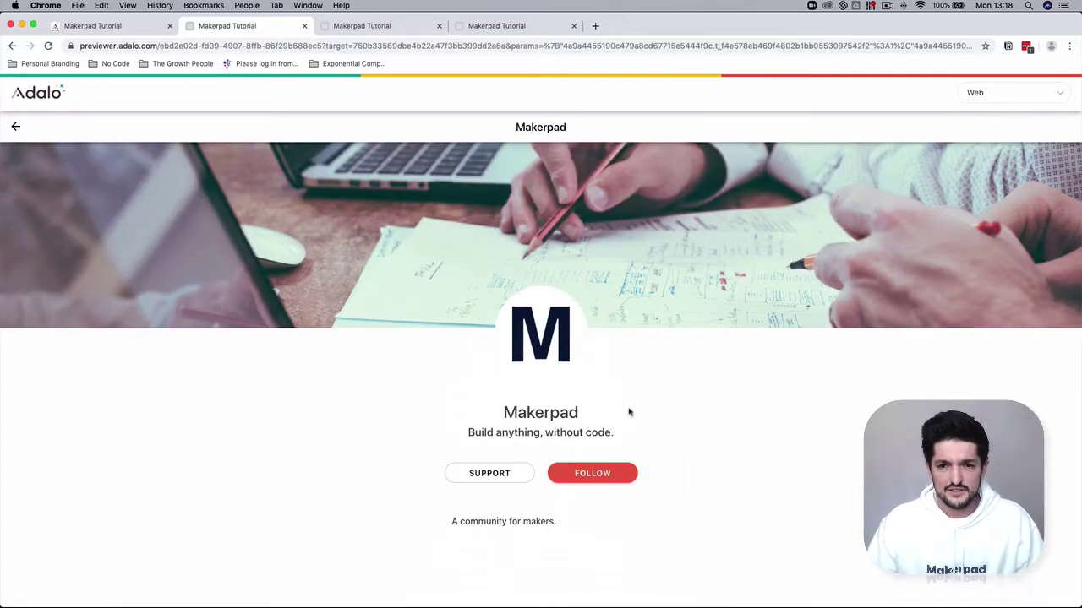
scroll(549, 517, down, 5)
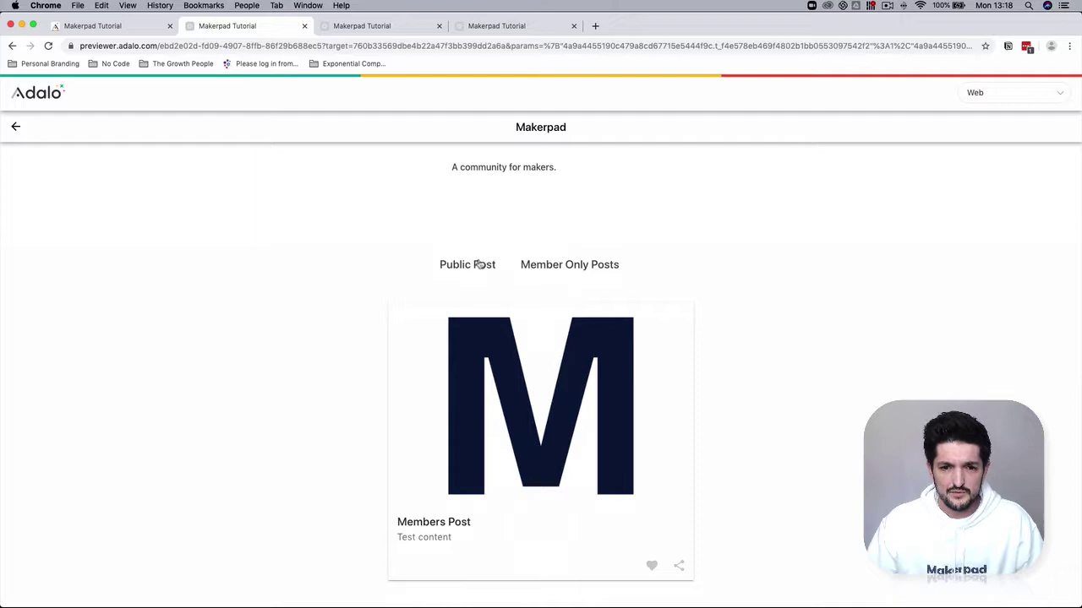
Check the Public Post and Member Only Posts tabs, then close the preview.
click(479, 265)
scroll(585, 502, down, 5)
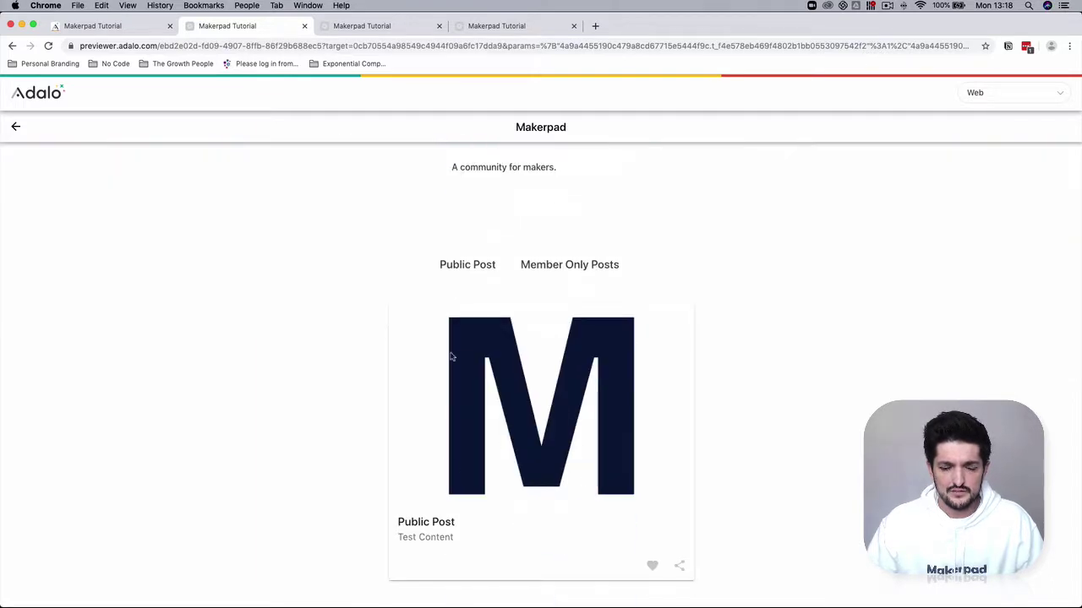
click(564, 266)
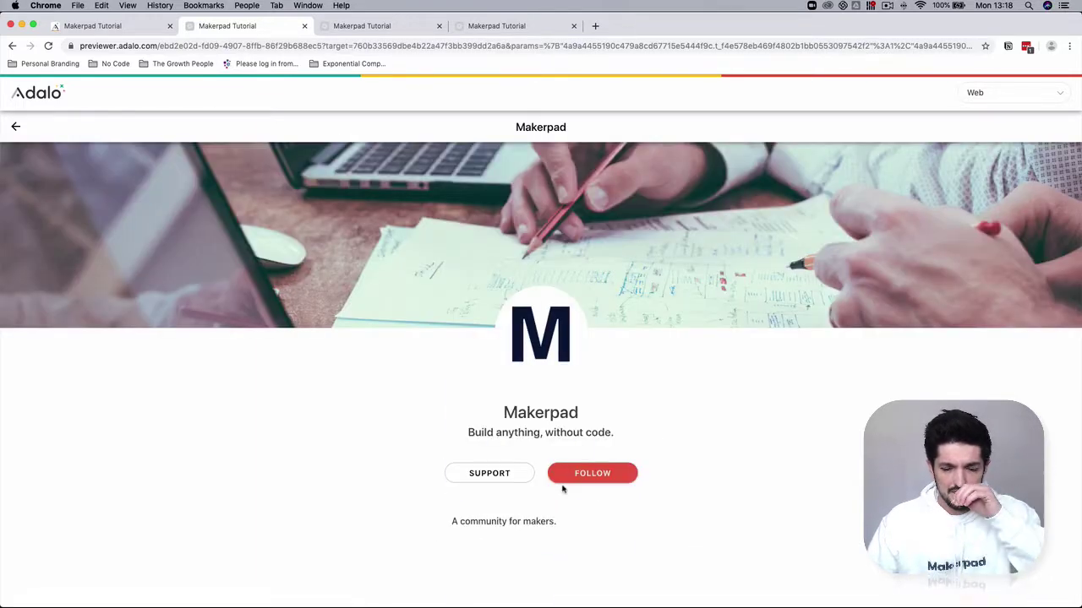
scroll(567, 490, down, 5)
scroll(529, 469, up, 5)
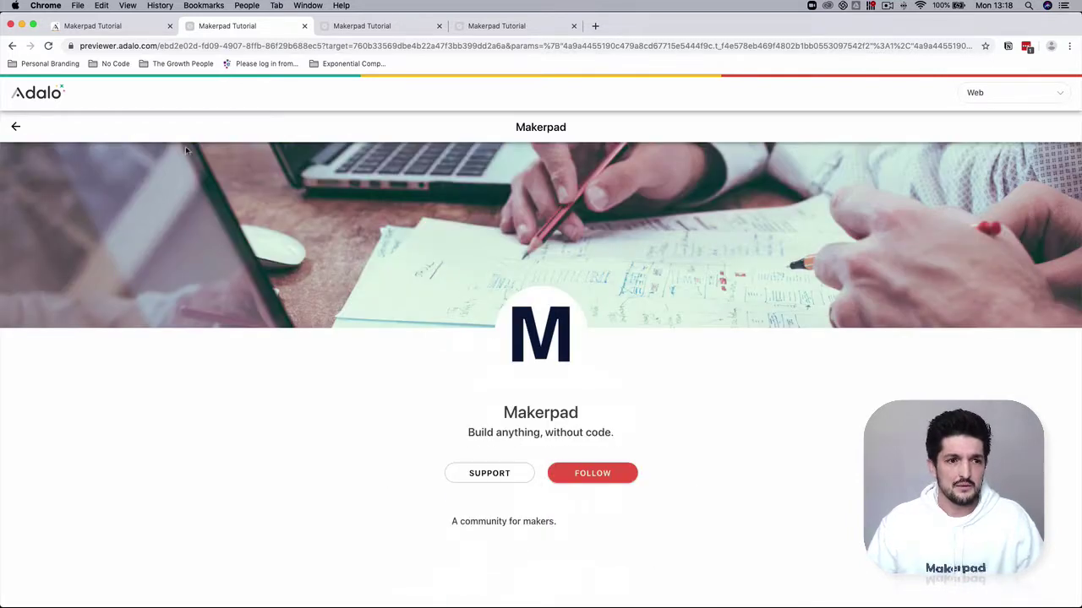
click(15, 126)
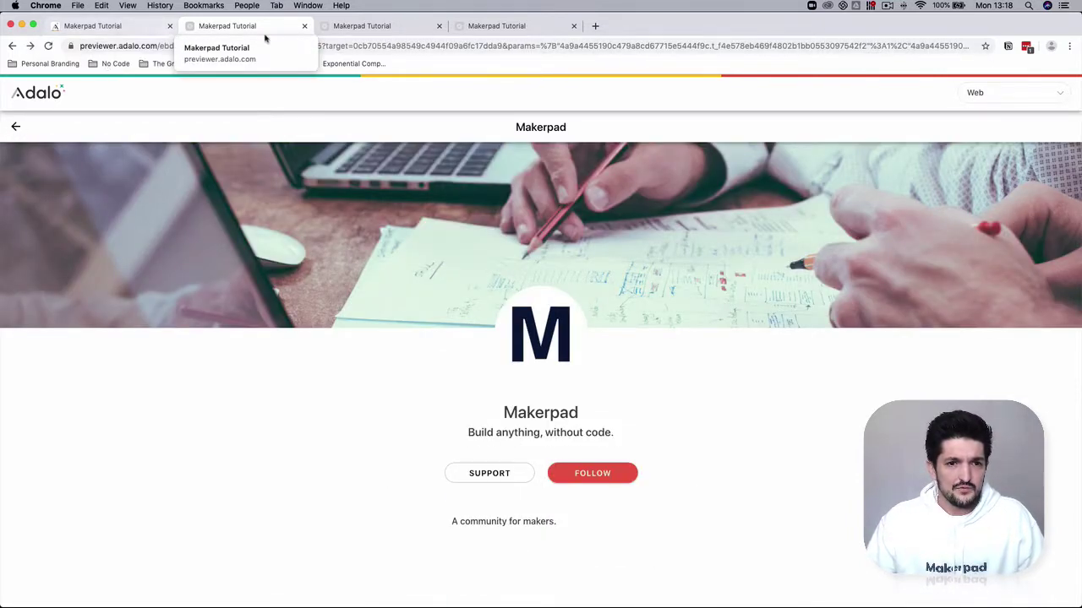
click(305, 29)
Close the preview tabs and inspect the Communities collection's Community Members property.
click(305, 29)
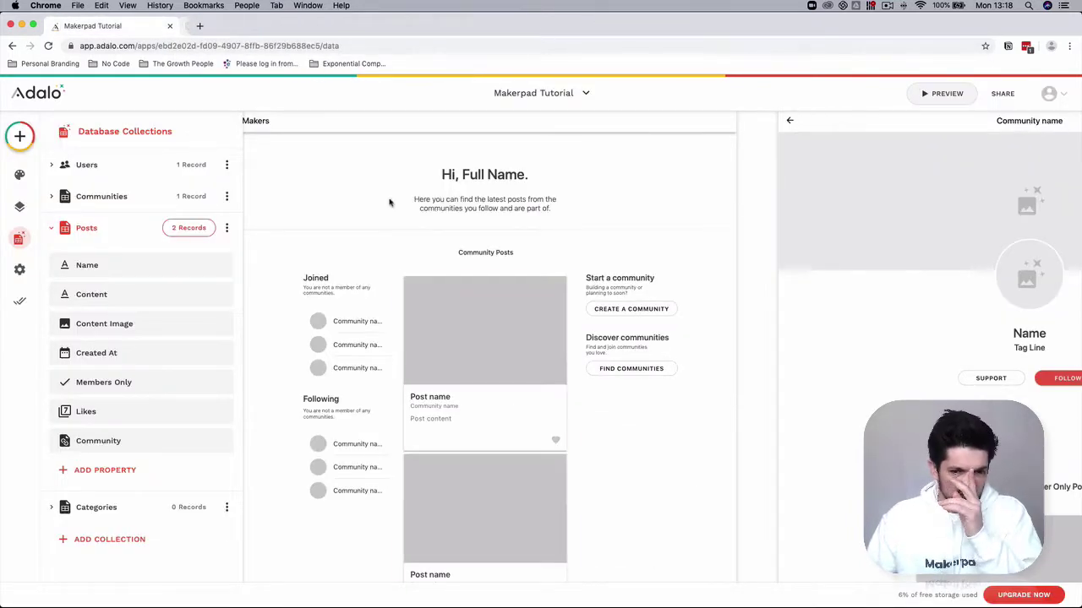
click(626, 466)
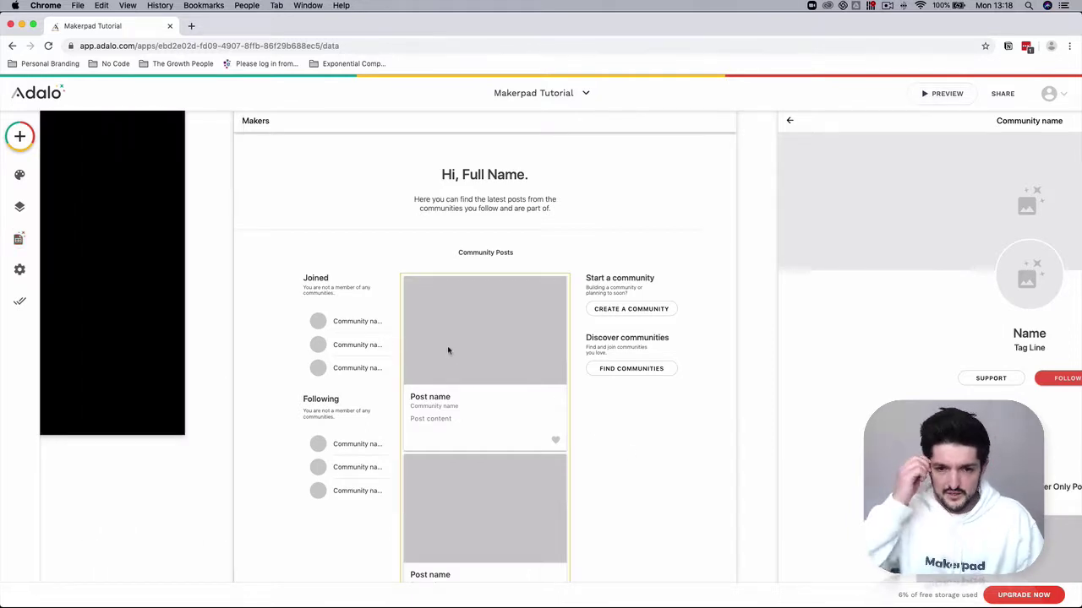
click(19, 239)
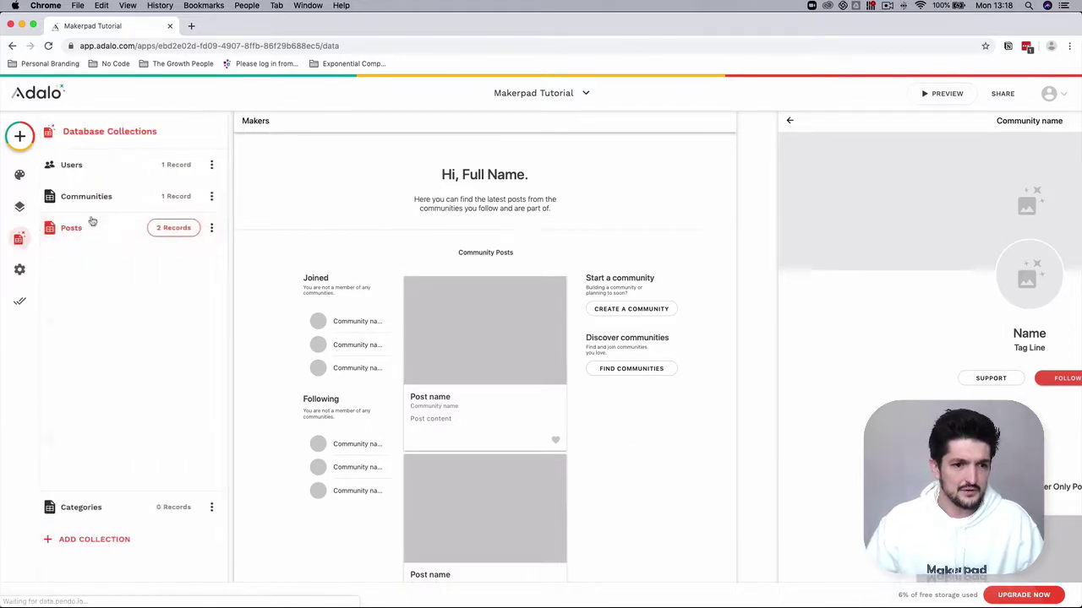
click(90, 226)
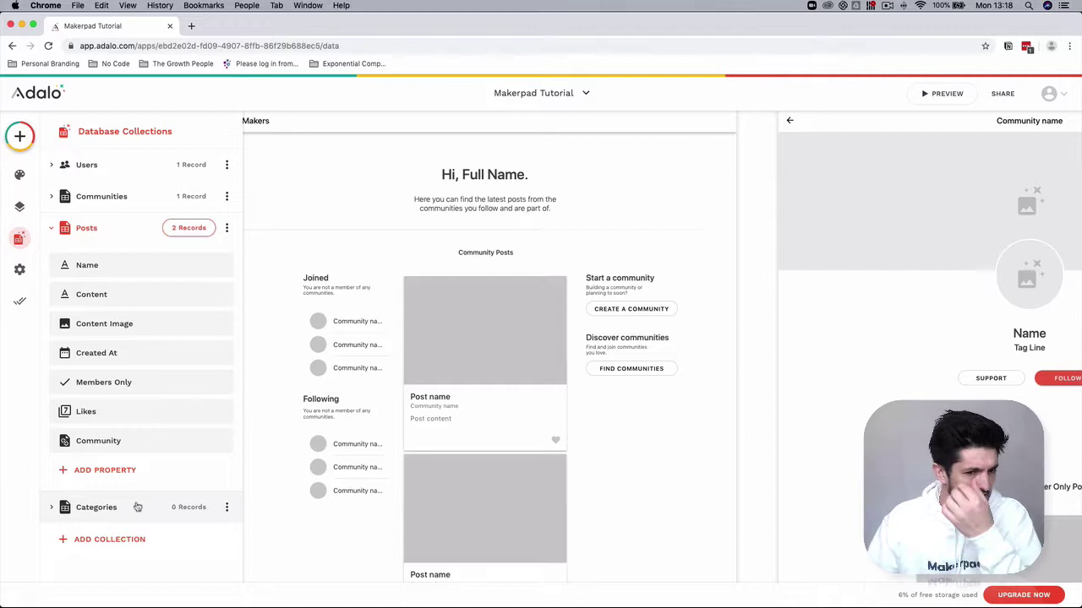
click(111, 199)
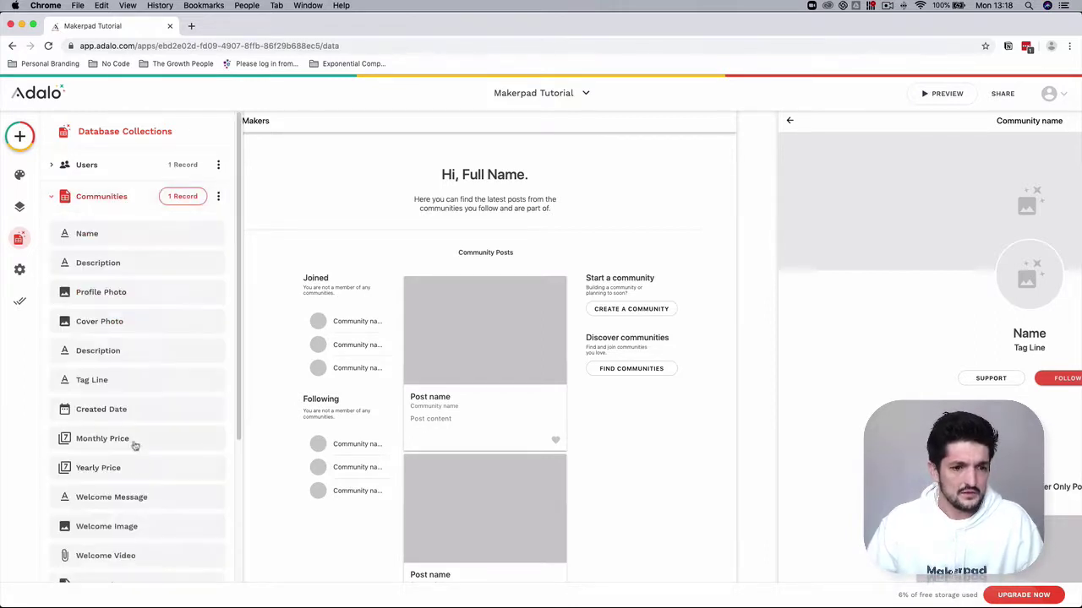
scroll(127, 473, down, 5)
click(139, 404)
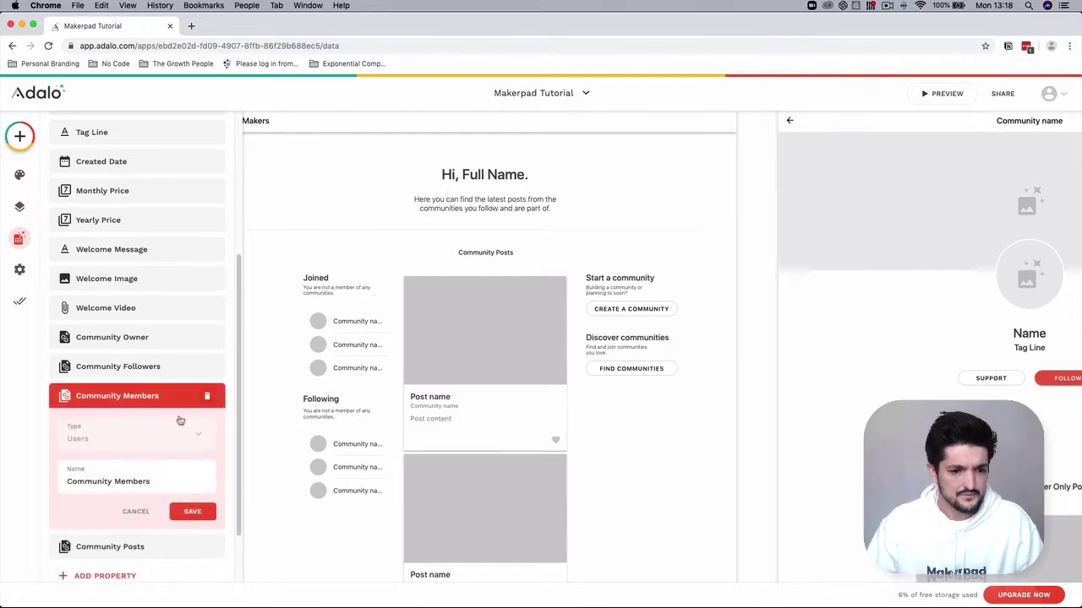
scroll(169, 338, up, 8)
Move the user from Makerpad's Community Members to Community Followers and save.
click(188, 197)
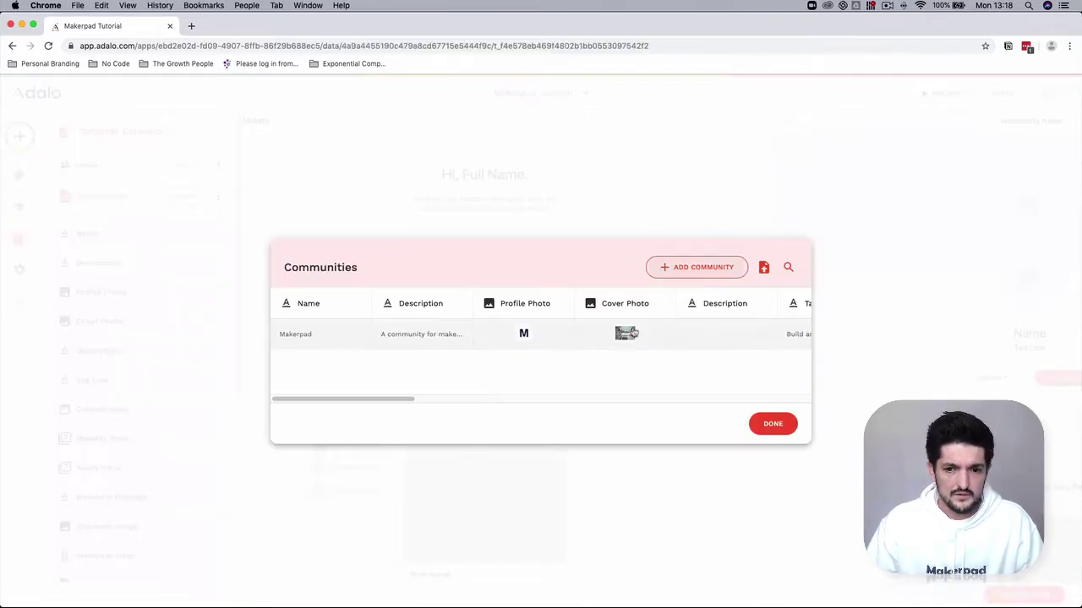
click(631, 335)
scroll(564, 444, down, 5)
scroll(563, 444, down, 3)
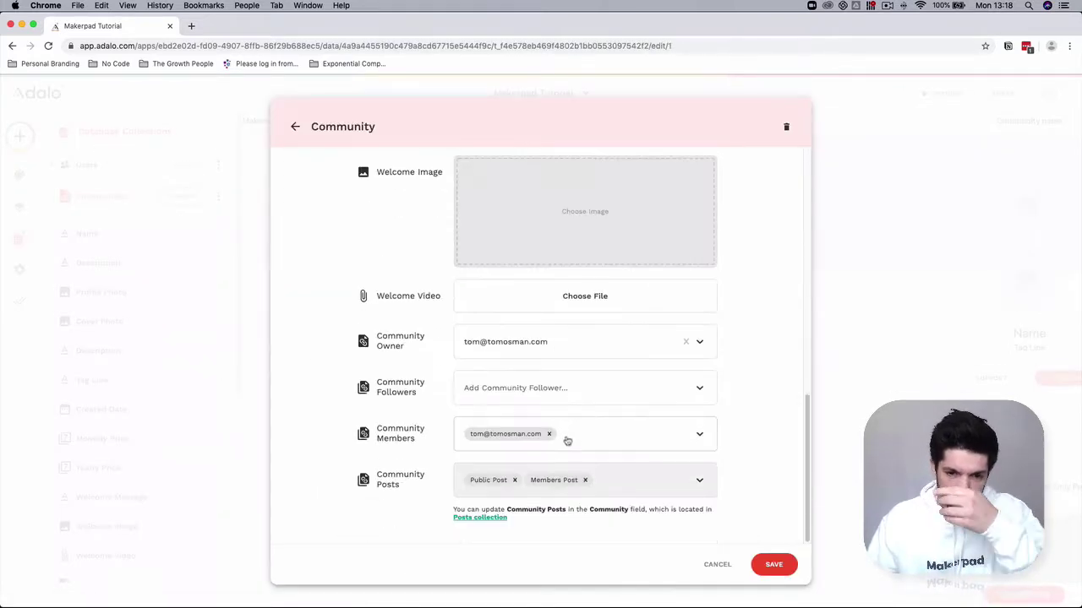
click(549, 435)
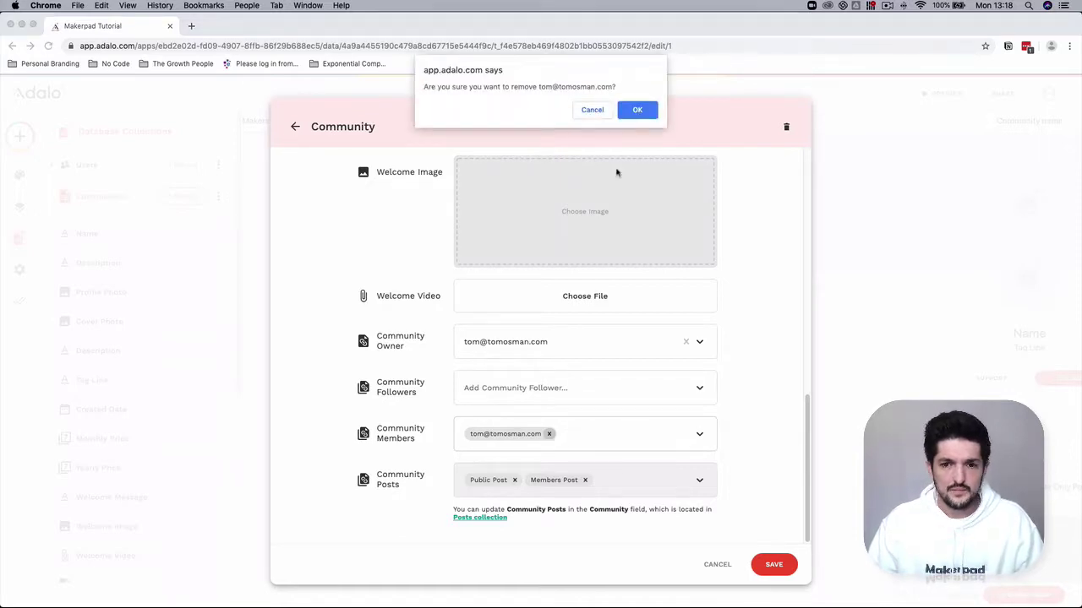
click(636, 111)
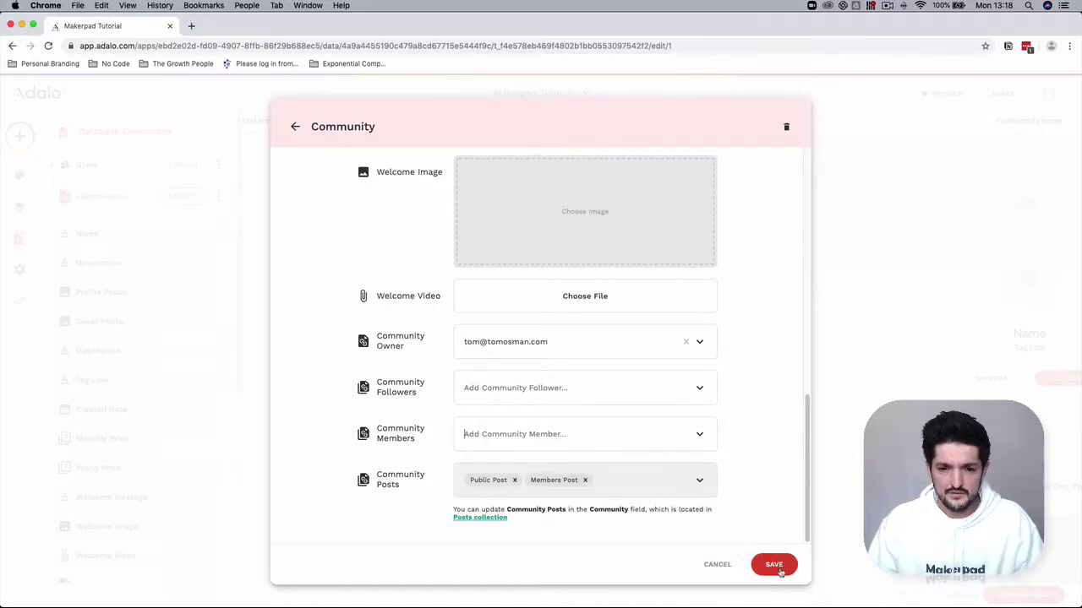
click(545, 392)
click(543, 420)
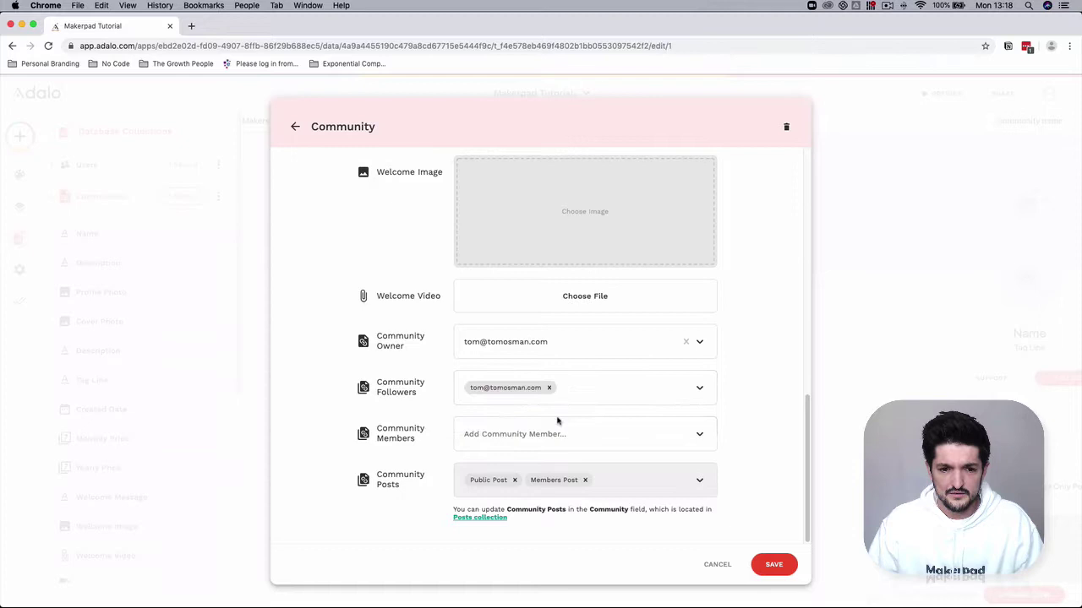
click(770, 565)
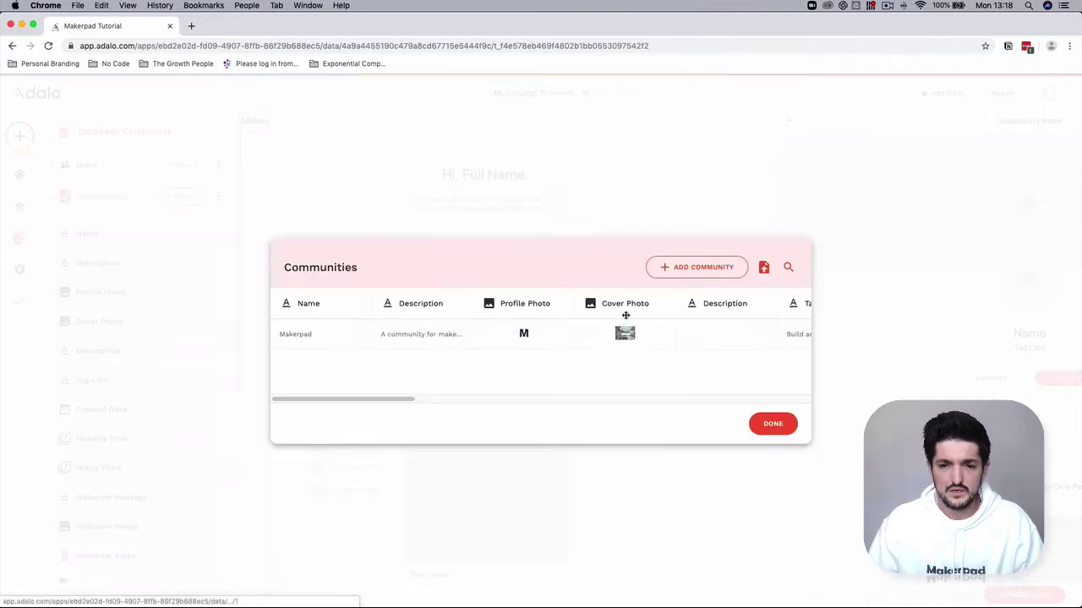
click(776, 424)
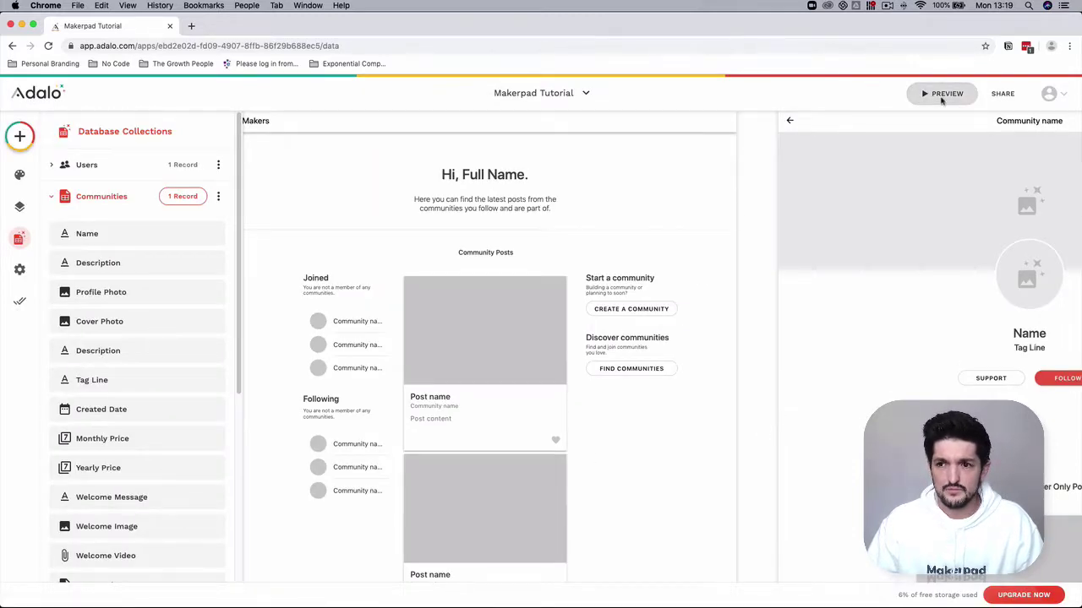
Preview Makerpad from the Following list and confirm Member Only Posts is empty.
click(942, 93)
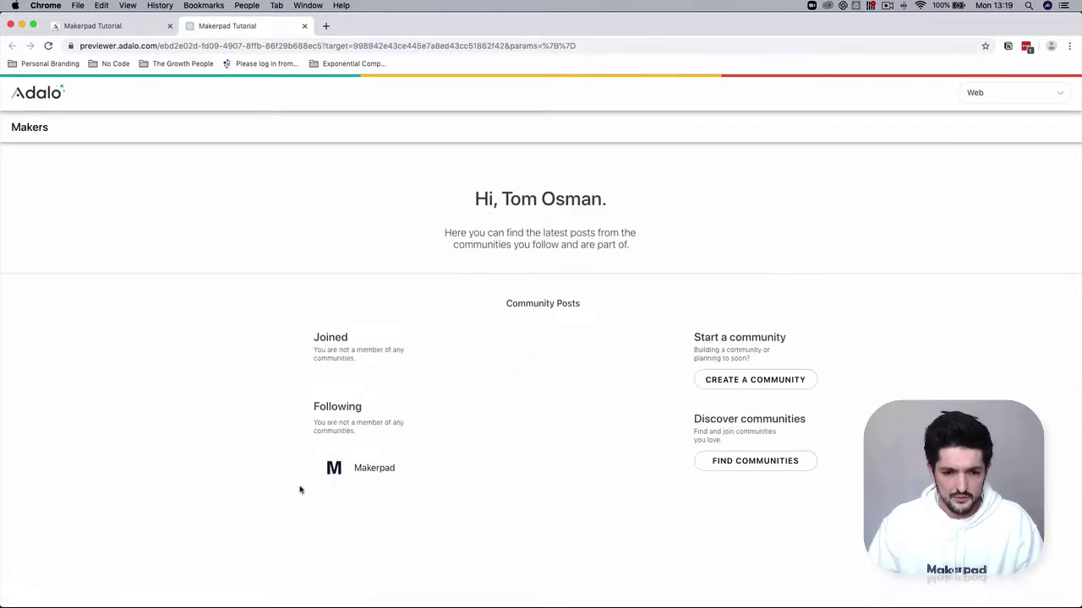
click(374, 469)
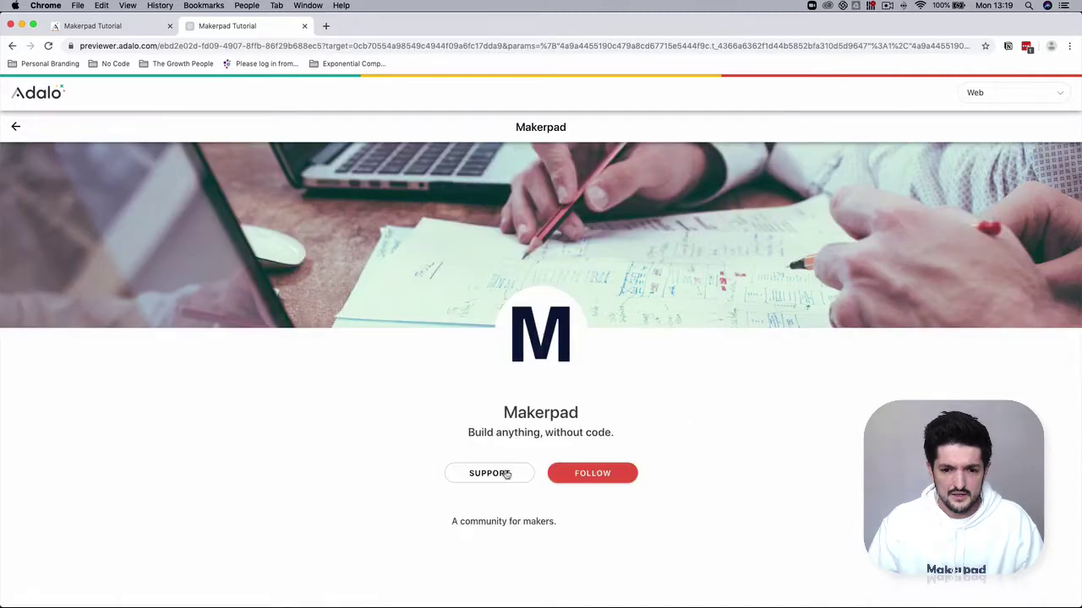
scroll(456, 465, down, 5)
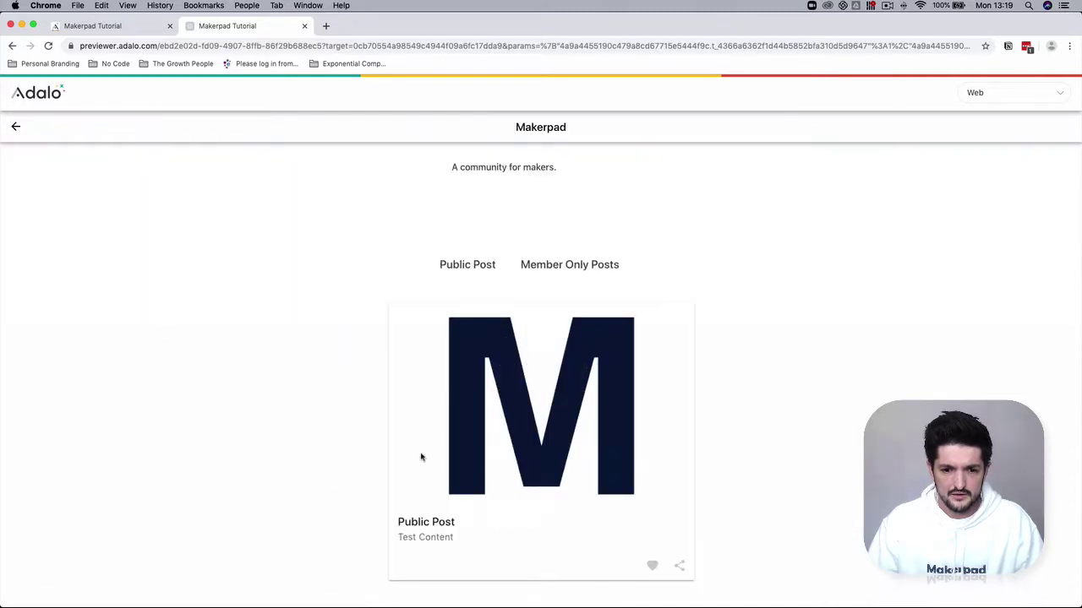
click(573, 264)
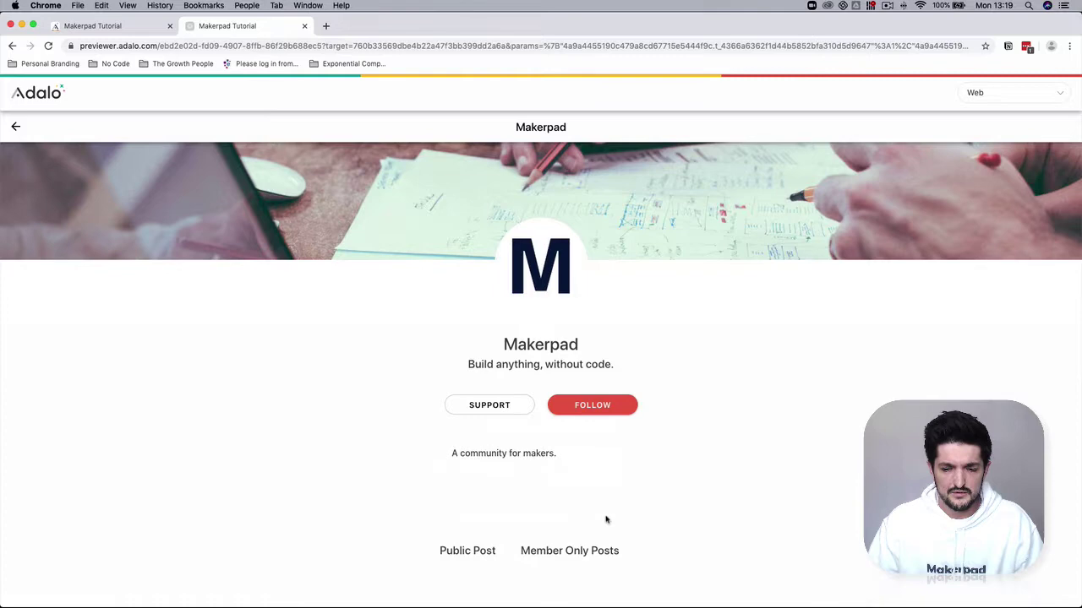
scroll(605, 519, up, 2)
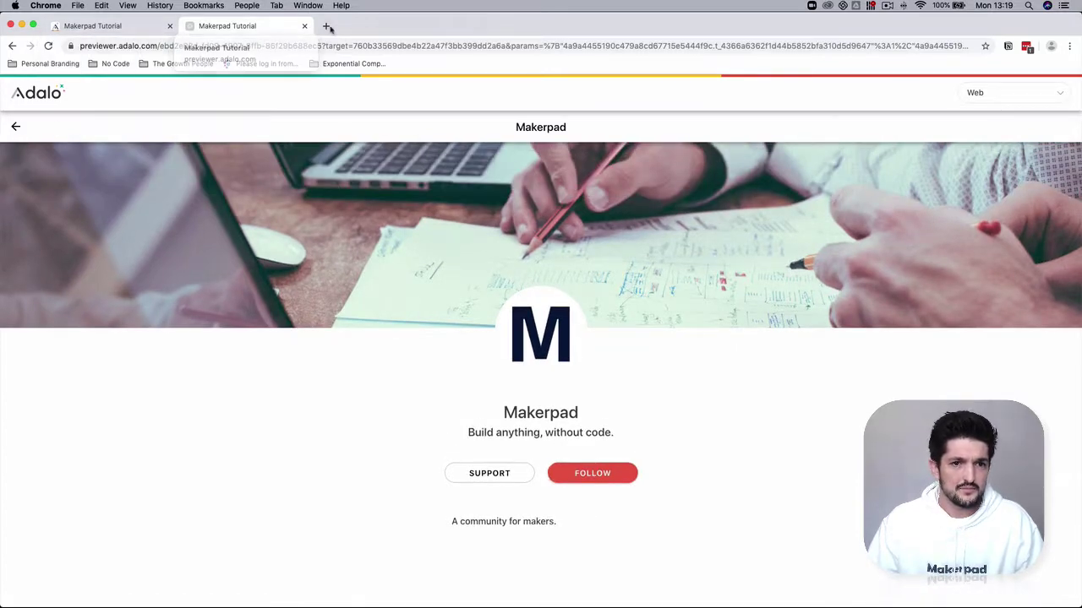
click(93, 25)
click(765, 410)
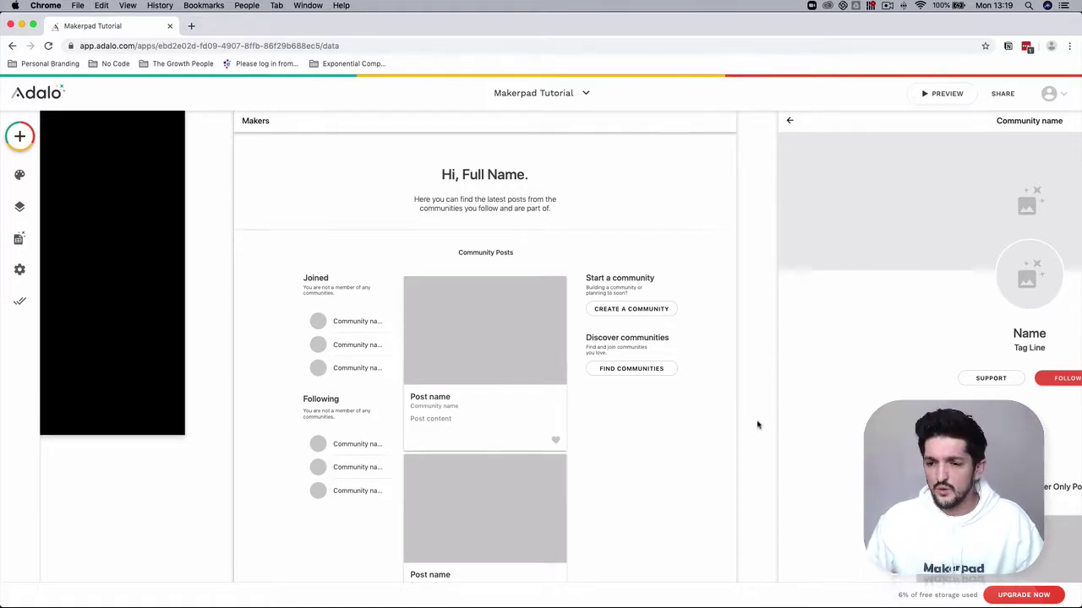
scroll(752, 419, right, 5)
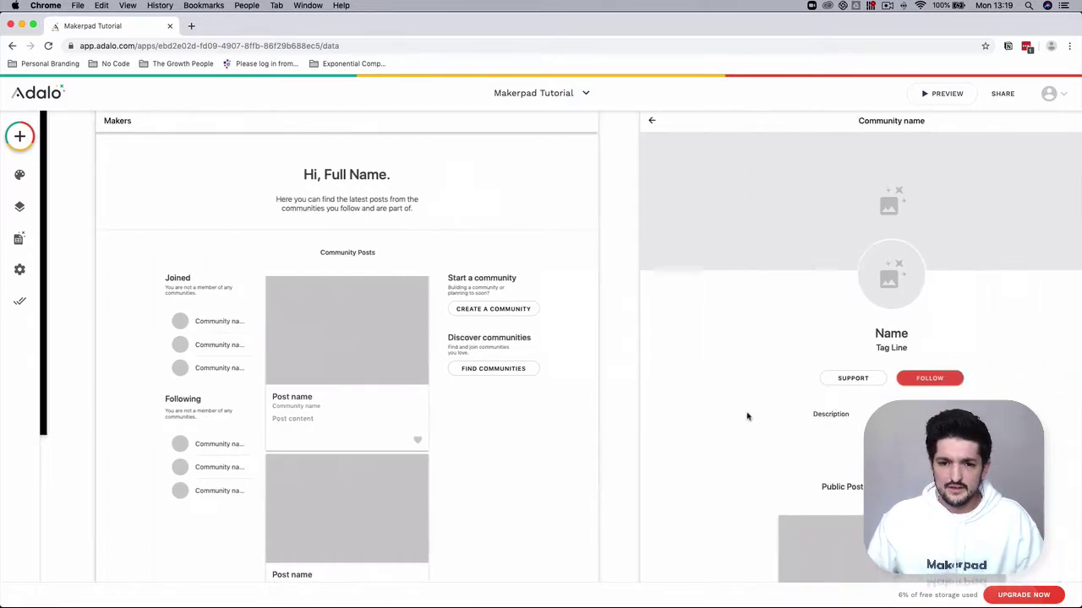